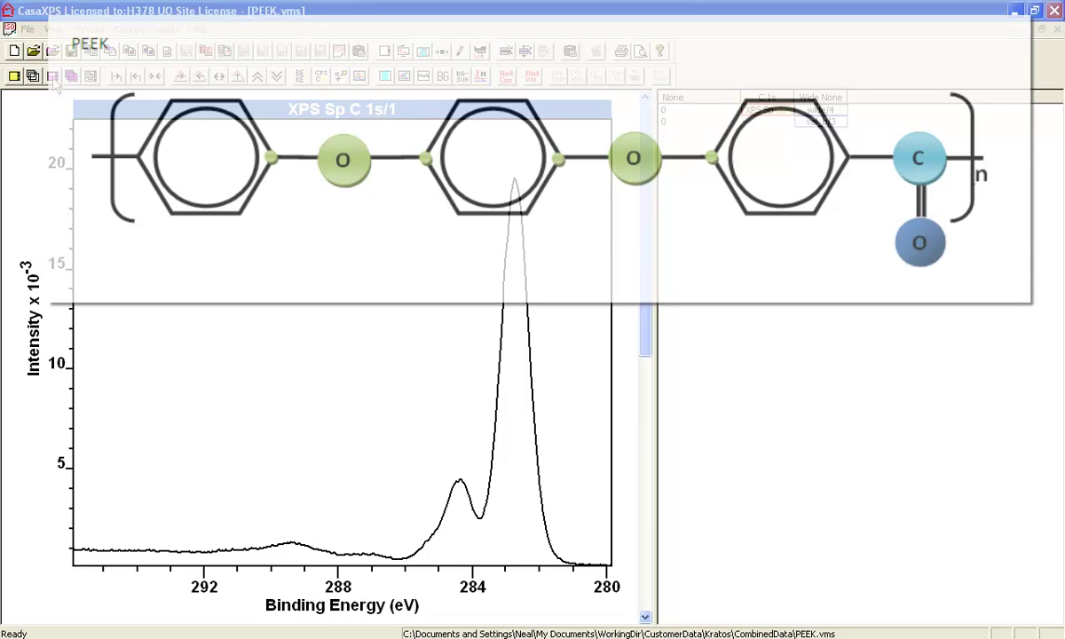
Step: Start an Open and Merge of GoodPeakFits standards Casa1772E1 through CasaECEL001
{"action": "left_click", "coordinate": [27, 31]}
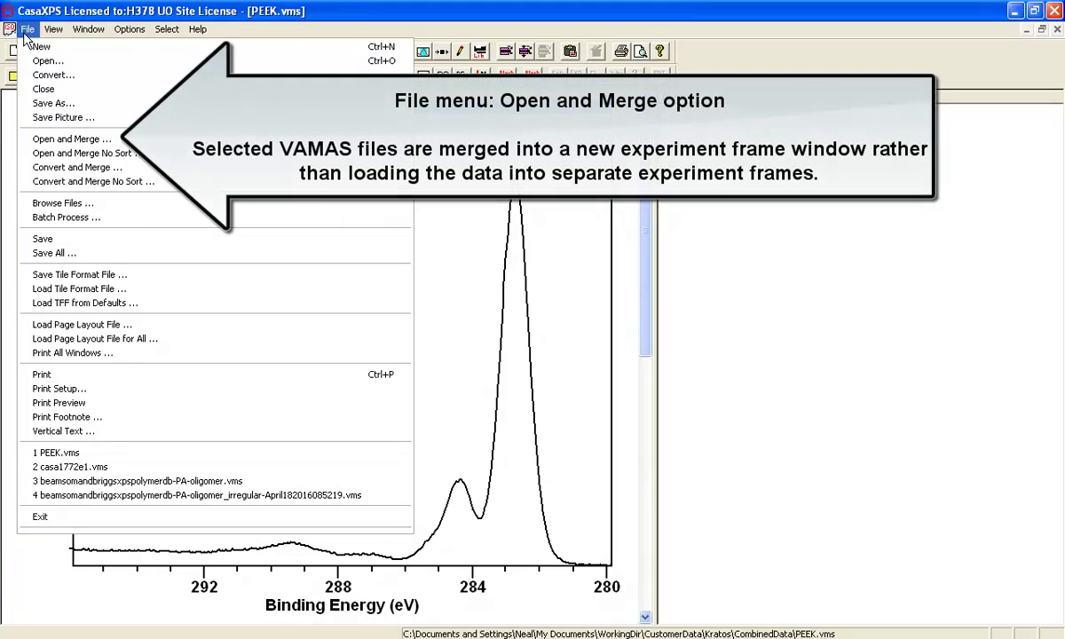
{"action": "left_click", "coordinate": [45, 140]}
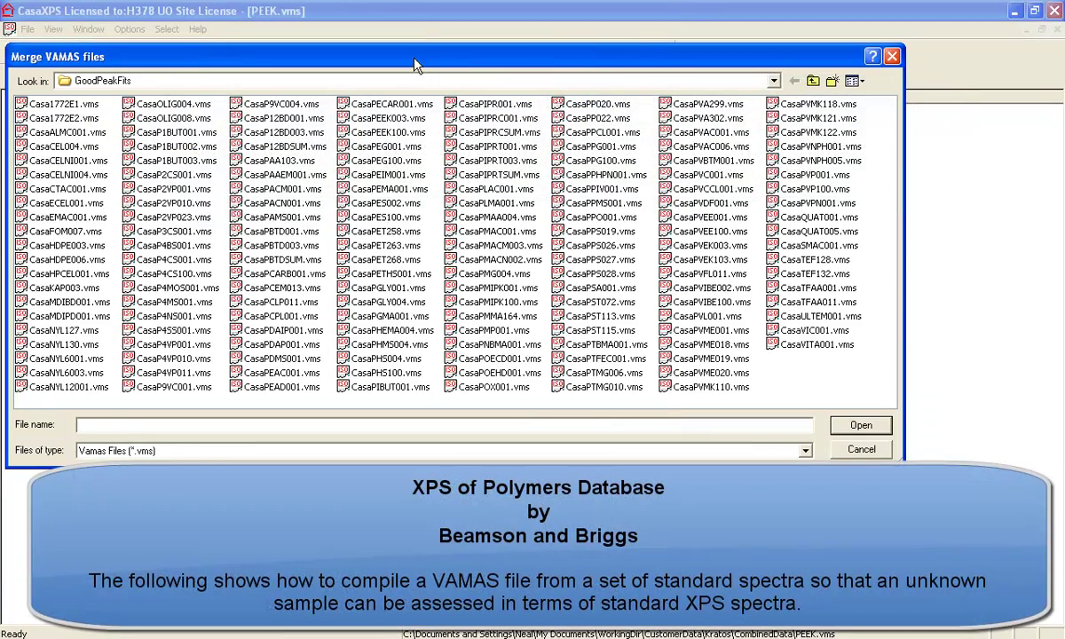
{"action": "left_click_drag", "start_coordinate": [388, 53], "coordinate": [460, 61]}
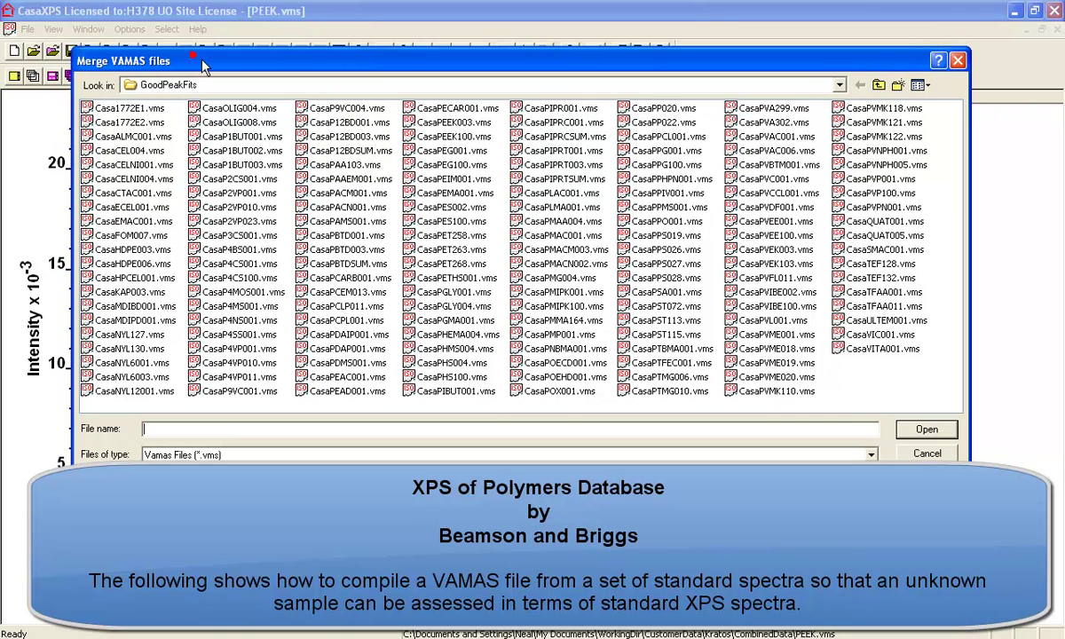
{"action": "left_click_drag", "start_coordinate": [193, 60], "coordinate": [202, 64]}
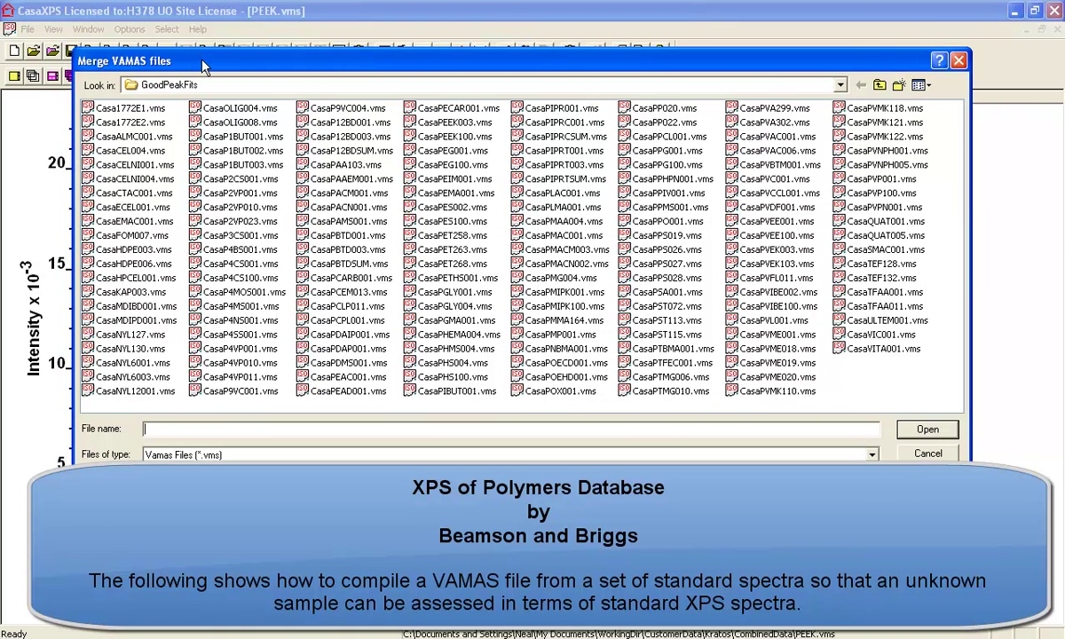
{"action": "left_click", "coordinate": [128, 107]}
{"action": "left_click", "coordinate": [132, 207], "text": "shift"}
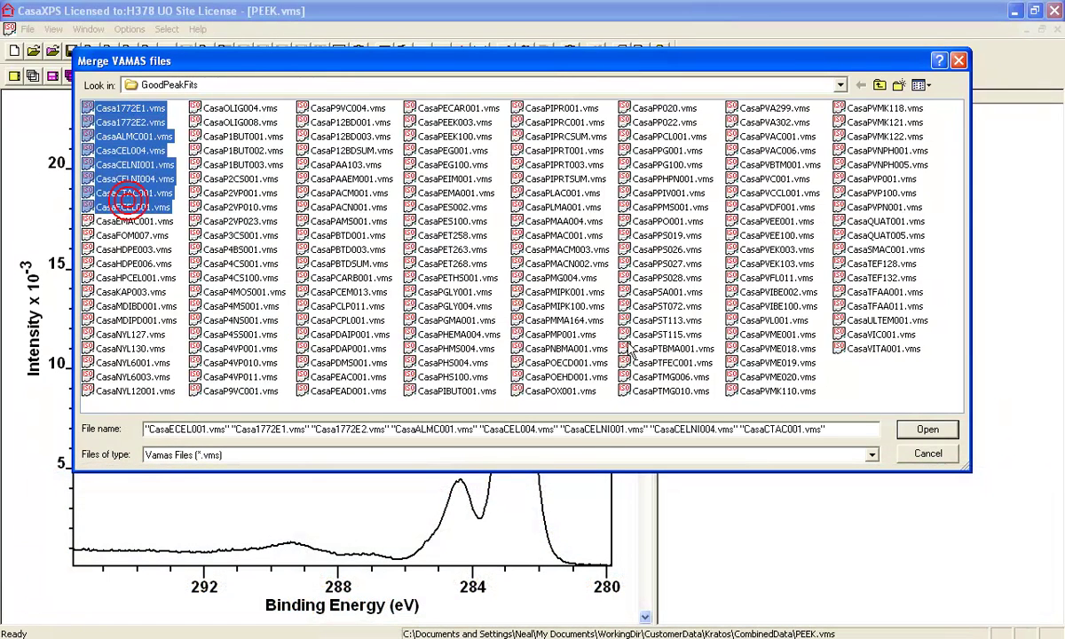
Step: Merge the eight files without transferring row labels, then label rows by sample name
{"action": "left_click", "coordinate": [928, 430]}
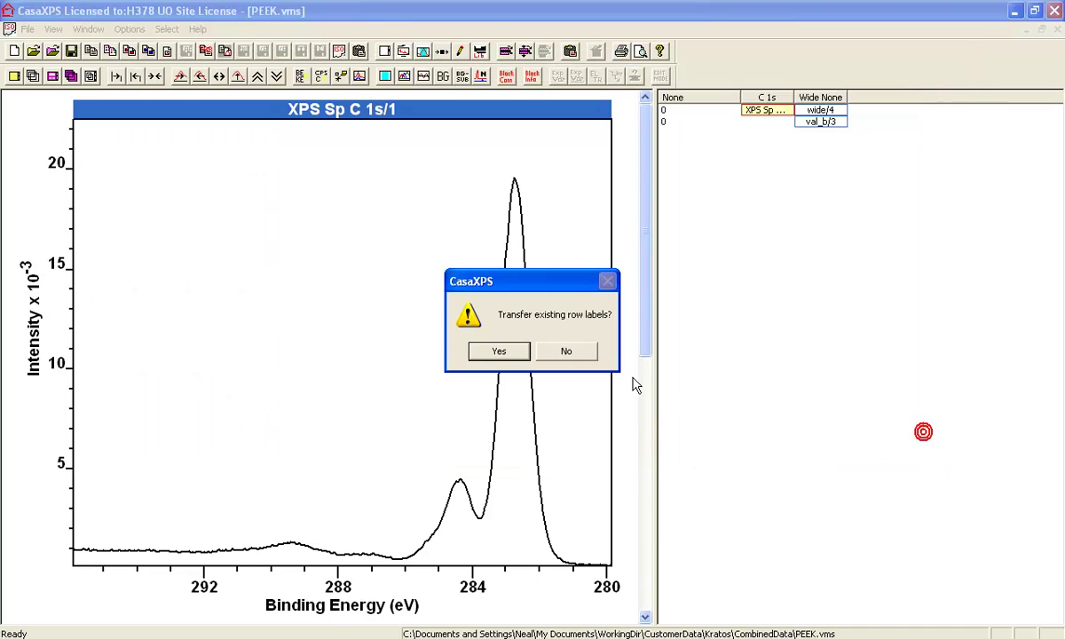
{"action": "left_click", "coordinate": [561, 351]}
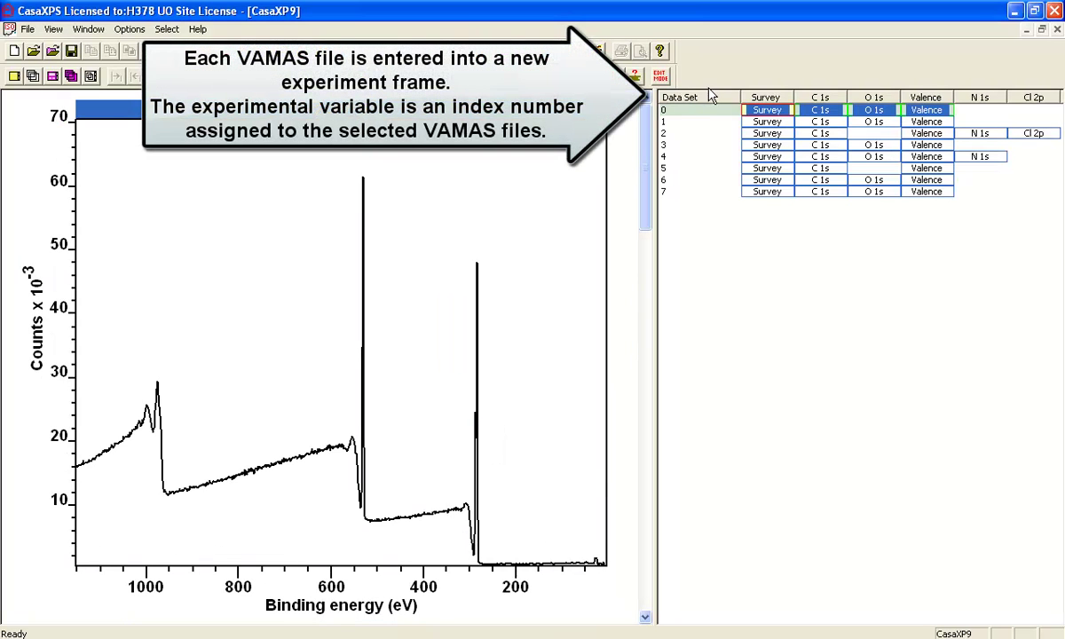
{"action": "left_click", "coordinate": [660, 77]}
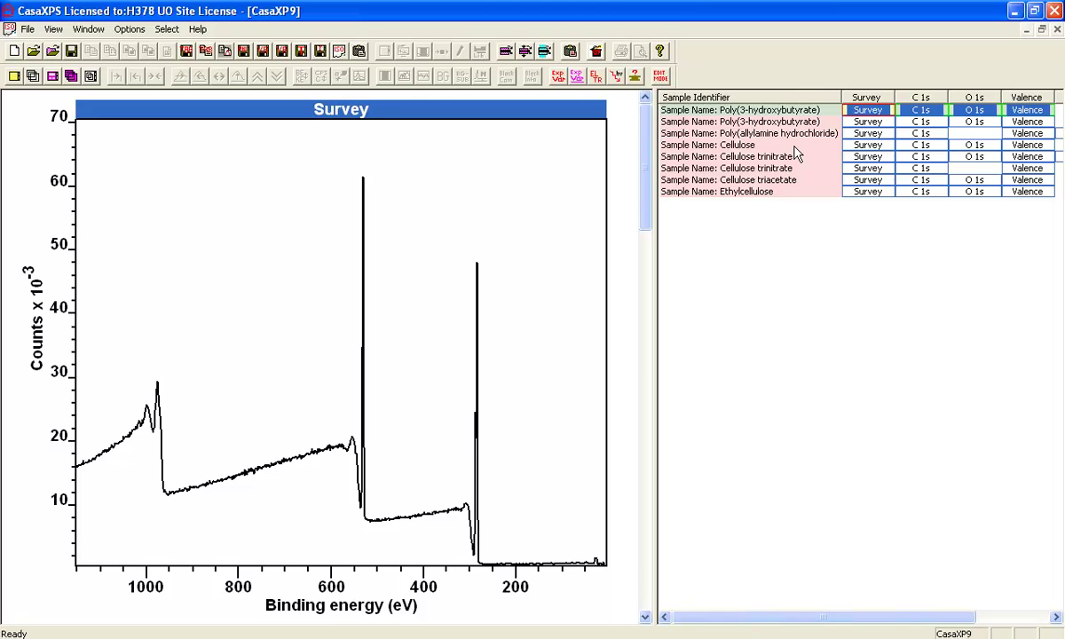
Step: Close CasaXP9 without saving and open BeamsomAndBriggsXPSPolymerDB-Merged.vms from BeamsonANDBriggs
{"action": "left_click", "coordinate": [1058, 29]}
{"action": "left_click", "coordinate": [532, 352]}
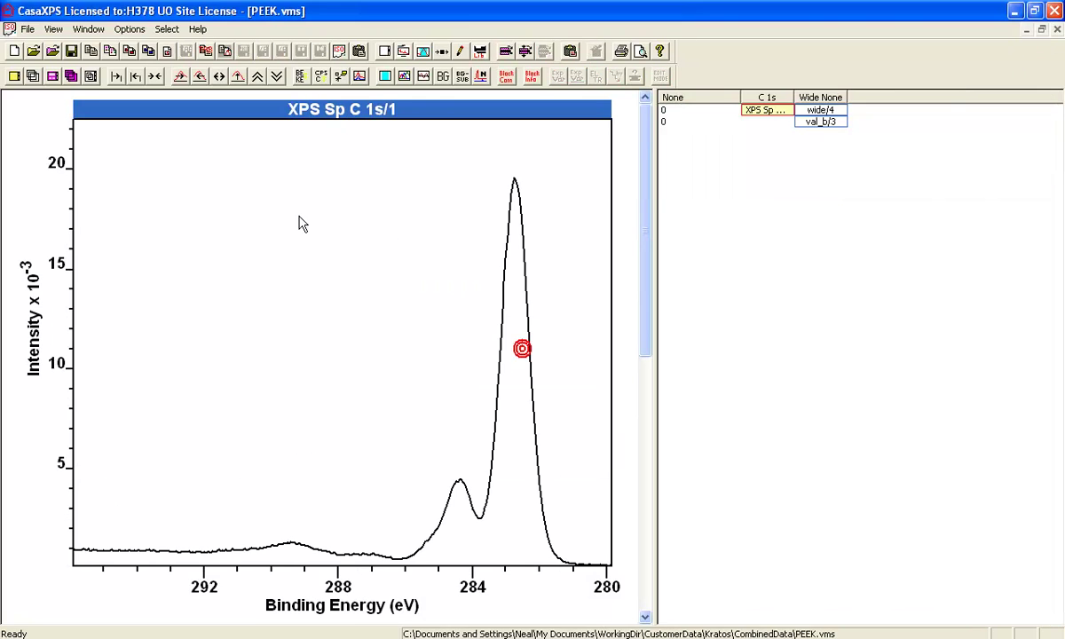
{"action": "left_click", "coordinate": [36, 55]}
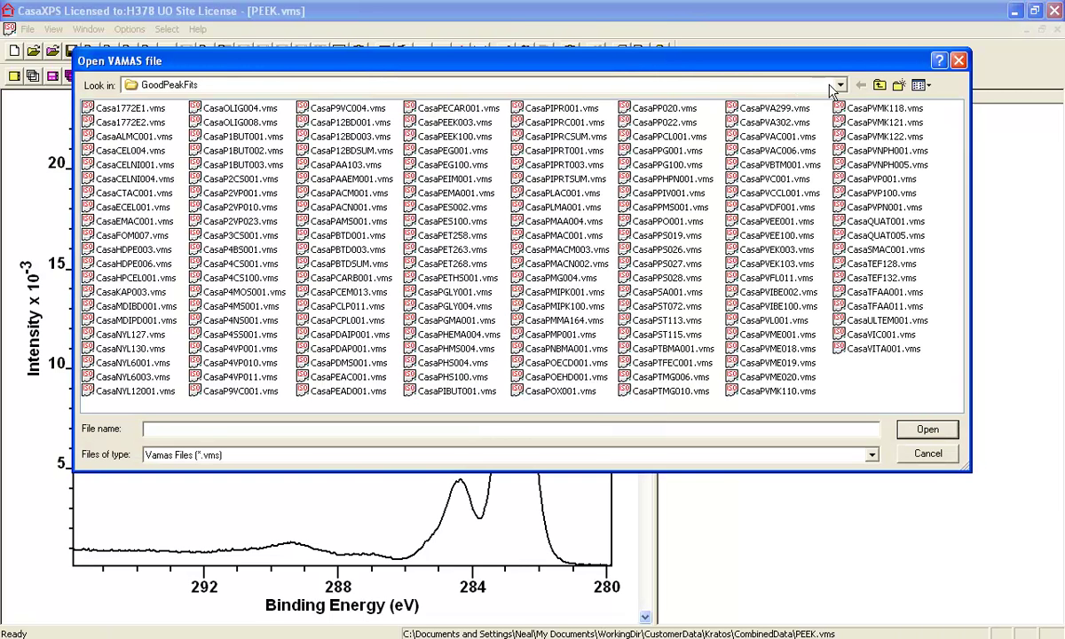
{"action": "left_click", "coordinate": [879, 85]}
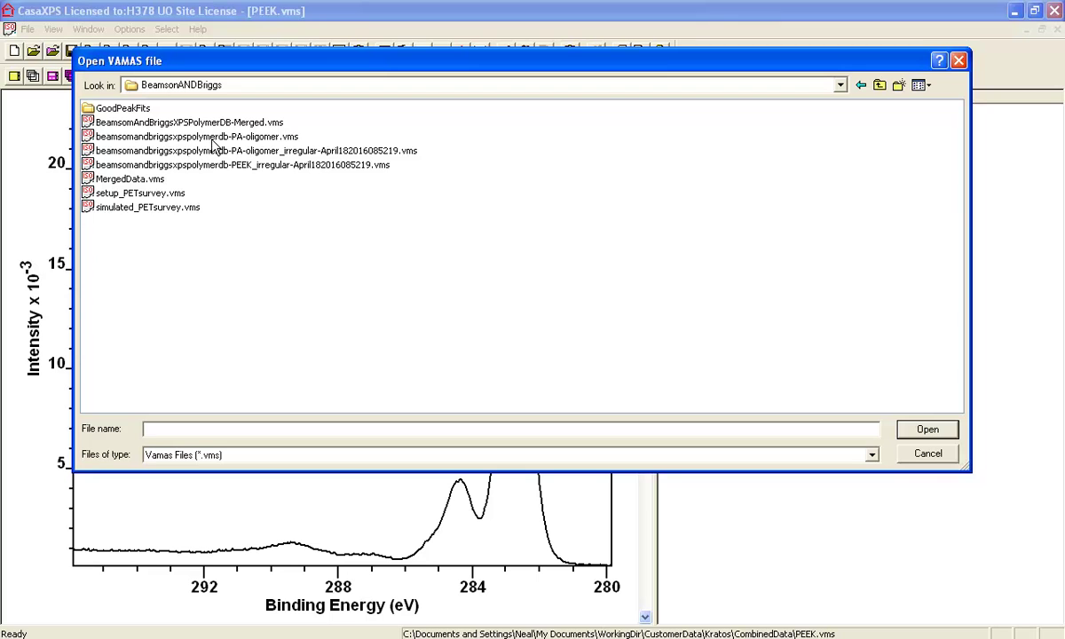
{"action": "double_click", "coordinate": [172, 124]}
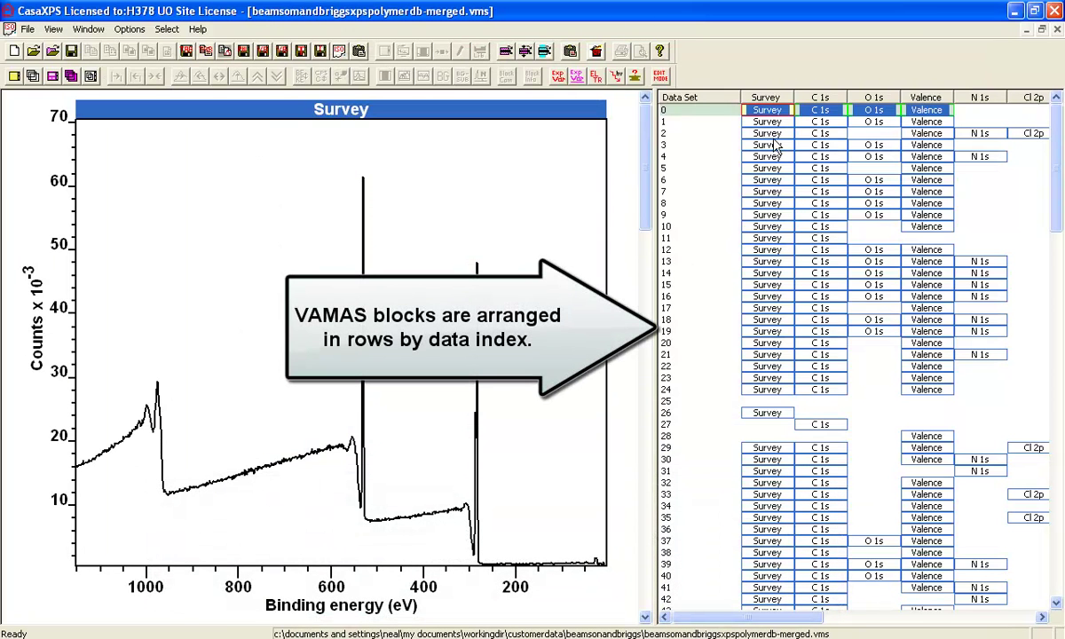
Step: Show the row 9 survey and tick Use Id Title in Tile Display Parameters
{"action": "left_click", "coordinate": [772, 113]}
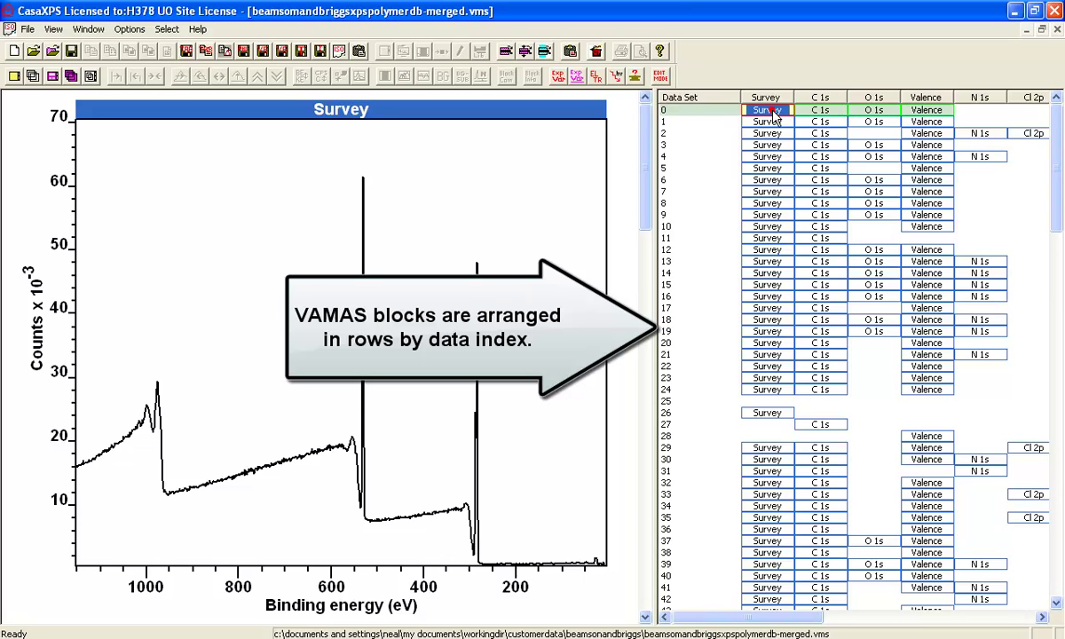
{"action": "key", "text": "Down"}
{"action": "key", "text": "Down"}
{"action": "key", "text": "Down"}
{"action": "key", "text": "Down"}
{"action": "key", "text": "Down"}
{"action": "key", "text": "Down"}
{"action": "key", "text": "Down"}
{"action": "key", "text": "Down"}
{"action": "key", "text": "Down"}
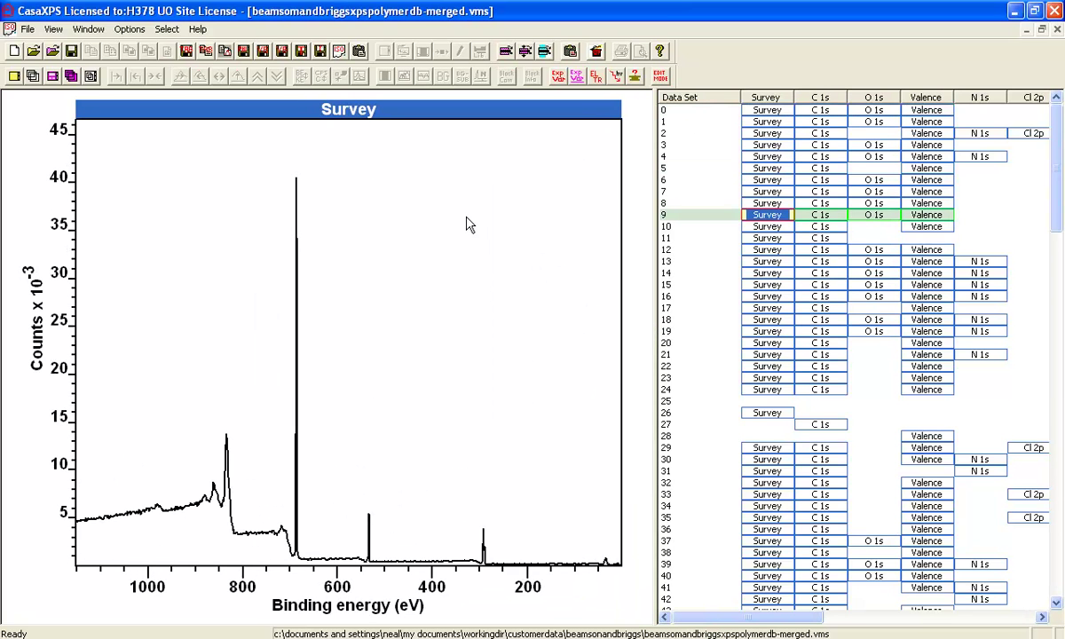
{"action": "left_click", "coordinate": [440, 204]}
{"action": "left_click", "coordinate": [384, 51]}
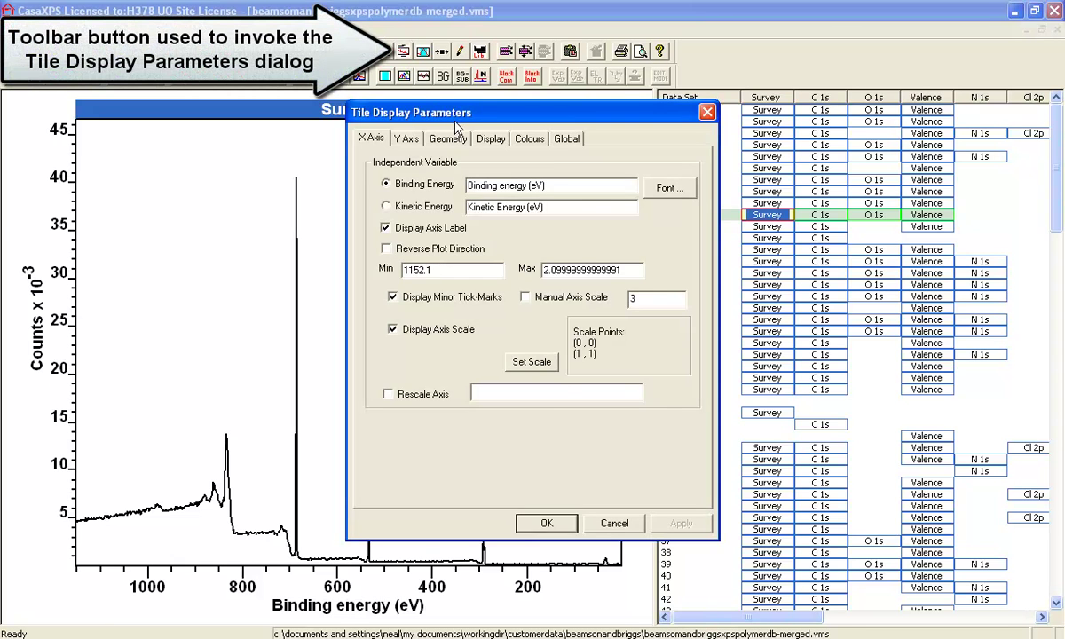
{"action": "left_click_drag", "start_coordinate": [464, 106], "coordinate": [613, 170]}
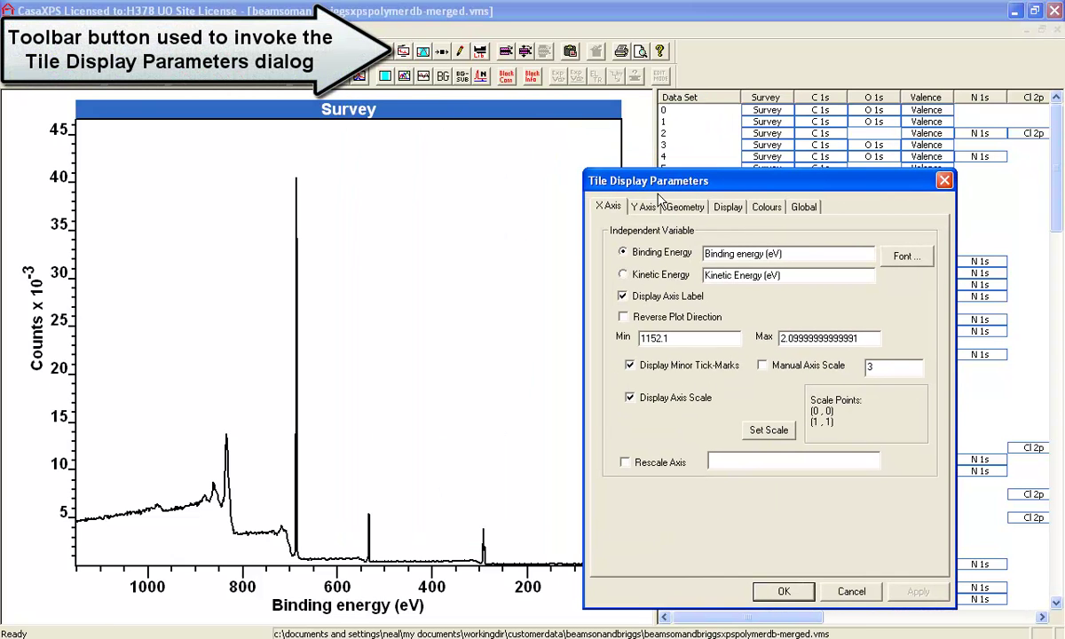
{"action": "left_click", "coordinate": [728, 207]}
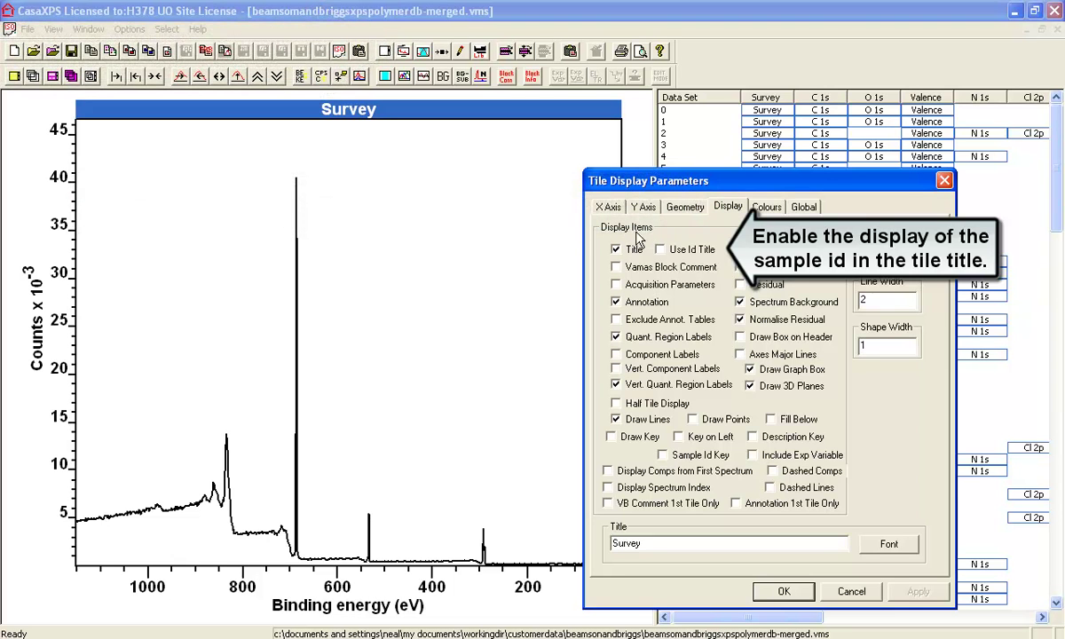
{"action": "left_click", "coordinate": [676, 250]}
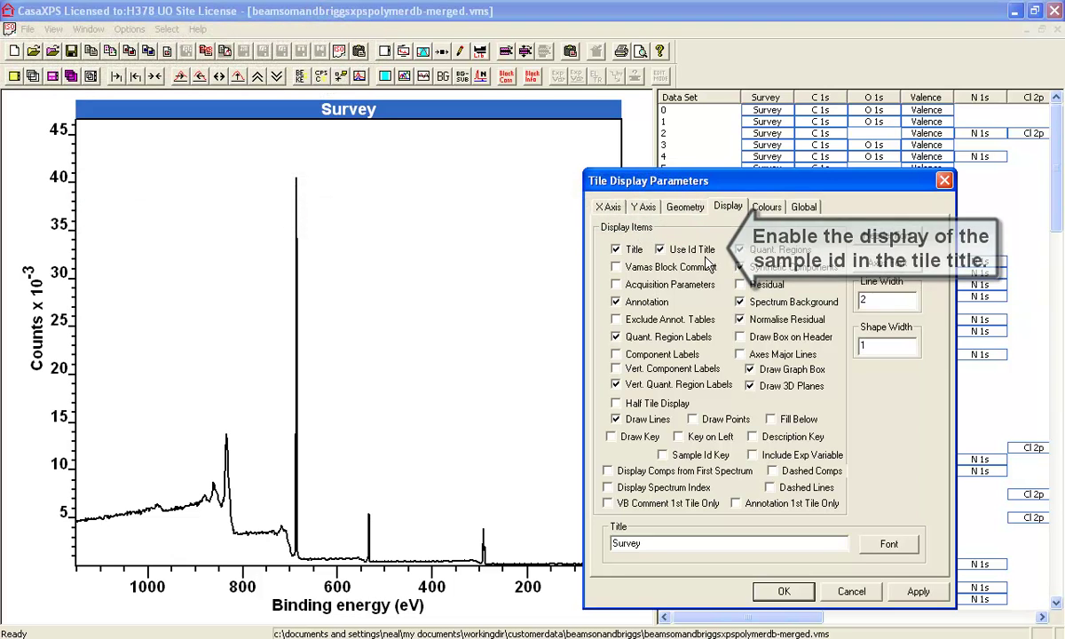
Step: Apply the sample-id titles and step down the surveys toward Nylon 6,6
{"action": "left_click", "coordinate": [783, 591]}
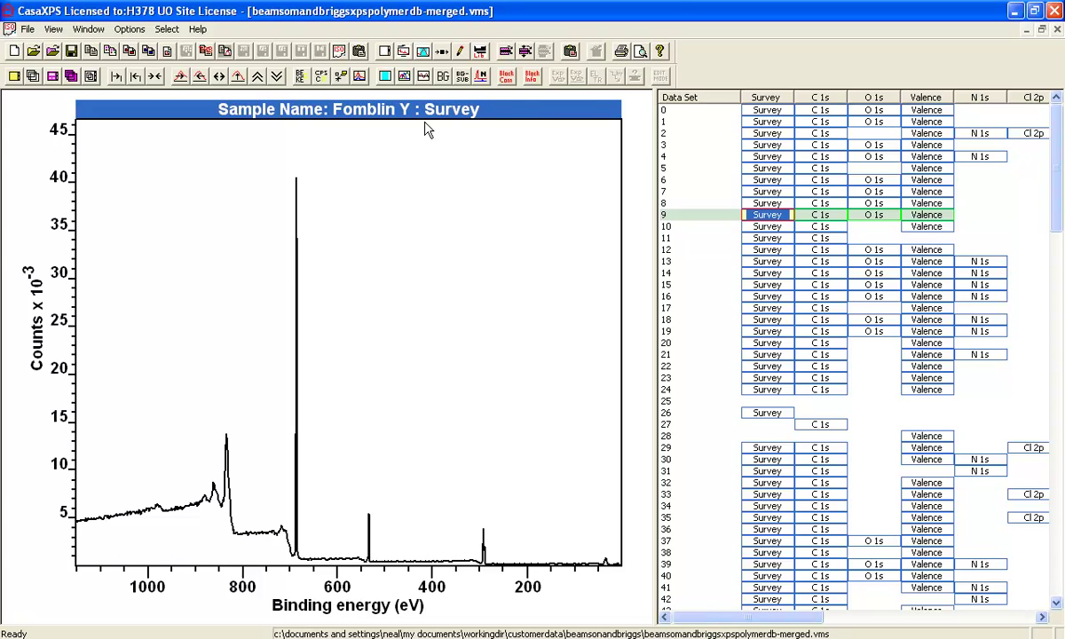
{"action": "key", "text": "Down"}
{"action": "key", "text": "Down"}
{"action": "key", "text": "Down"}
{"action": "key", "text": "Down"}
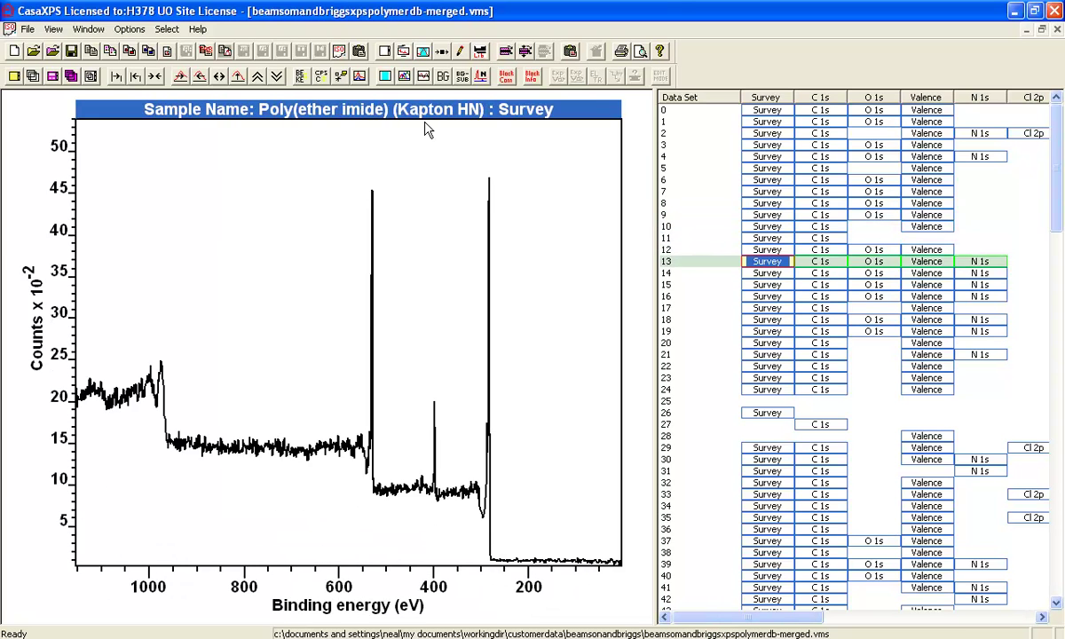
{"action": "key", "text": "Down"}
{"action": "key", "text": "Down"}
{"action": "key", "text": "Down"}
{"action": "key", "text": "Down"}
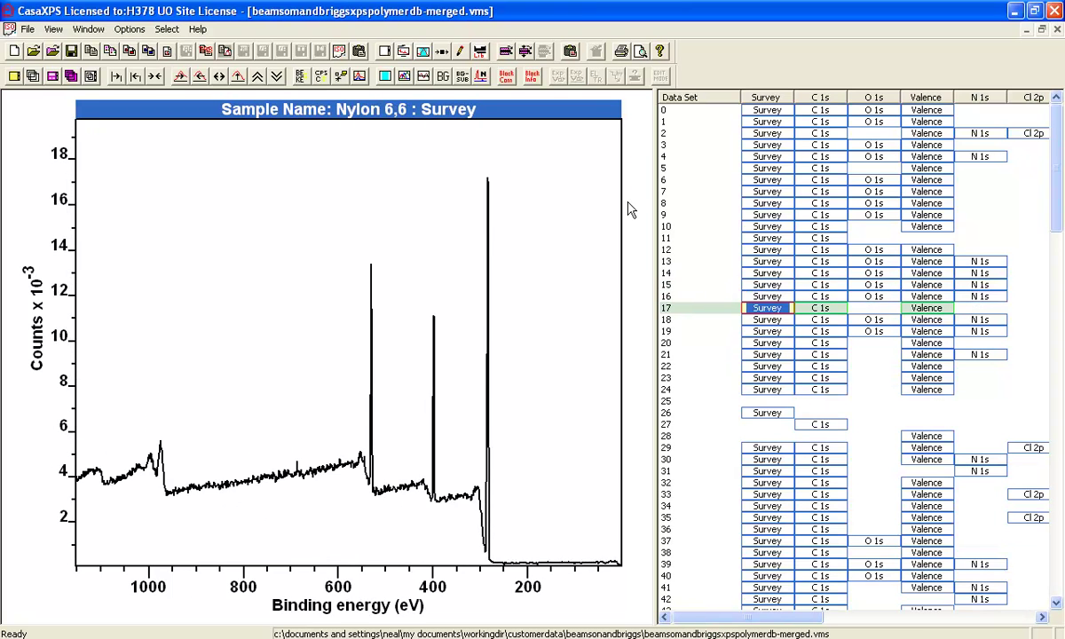
Step: List data sets by Sample Identifier in a wider grid with a widened name column
{"action": "left_click_drag", "start_coordinate": [655, 204], "coordinate": [672, 205]}
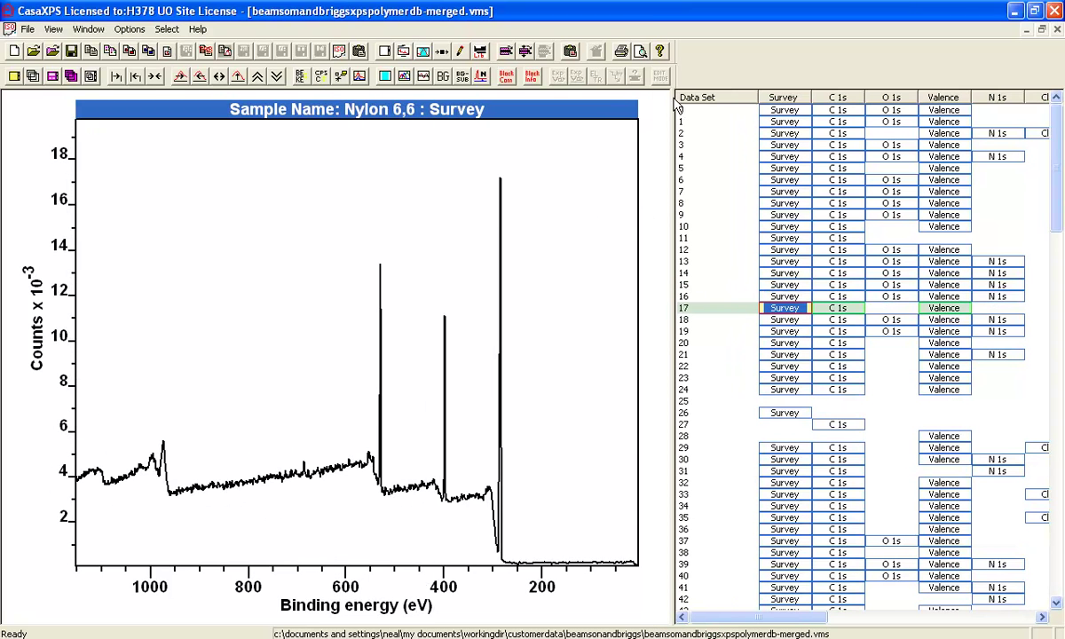
{"action": "left_click", "coordinate": [672, 211]}
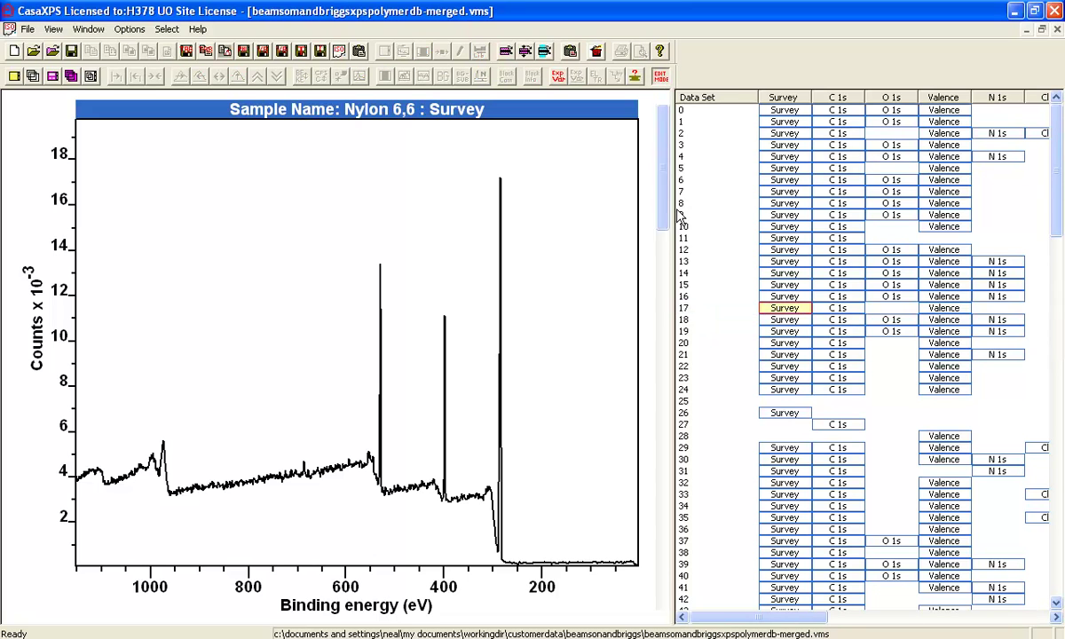
{"action": "left_click_drag", "start_coordinate": [672, 211], "coordinate": [494, 211]}
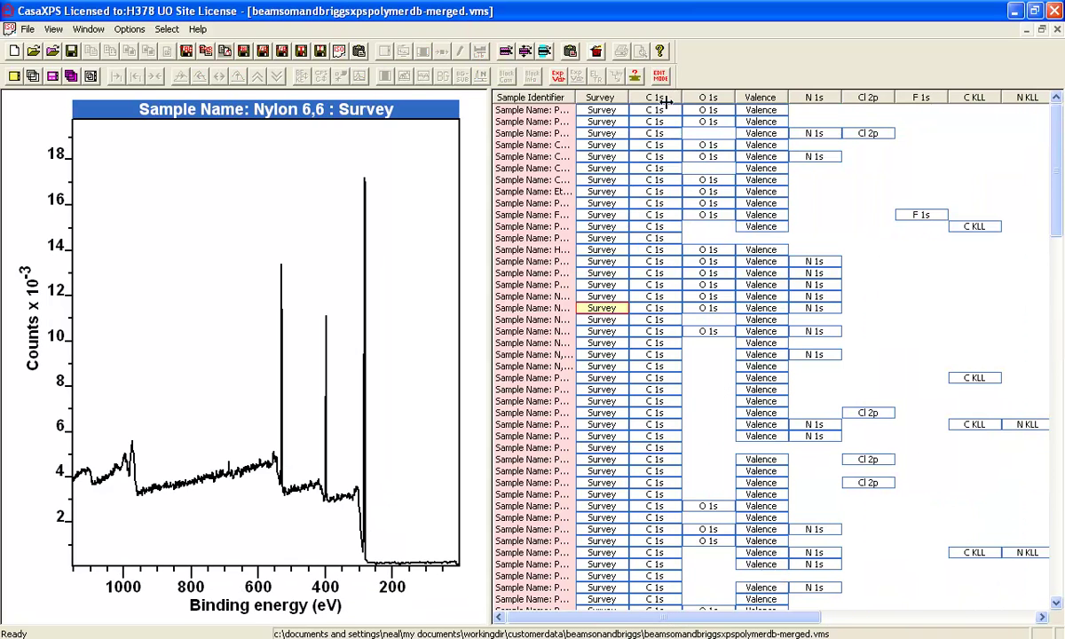
{"action": "left_click_drag", "start_coordinate": [576, 97], "coordinate": [707, 97]}
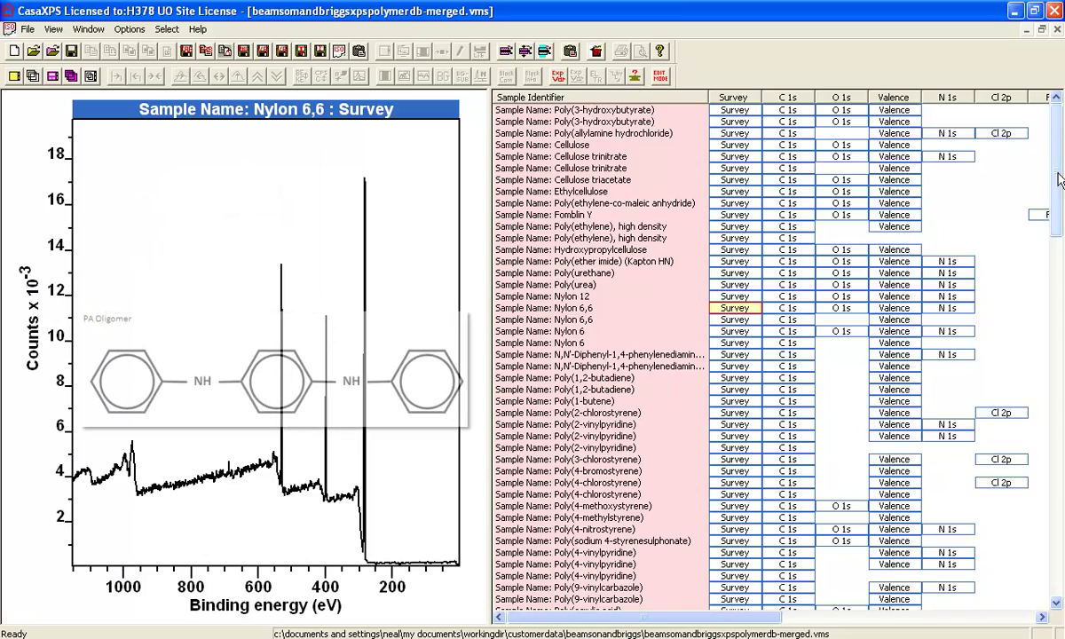
{"action": "left_click_drag", "start_coordinate": [1058, 180], "coordinate": [1057, 269]}
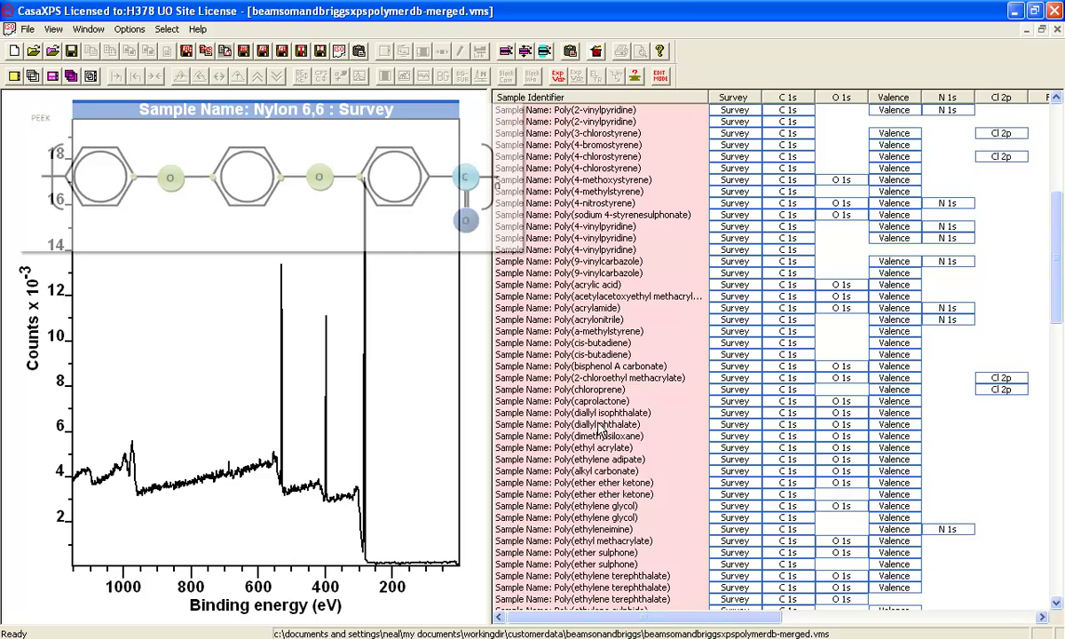
Step: Add the SIMS toolbar from the View menu
{"action": "left_click", "coordinate": [229, 142]}
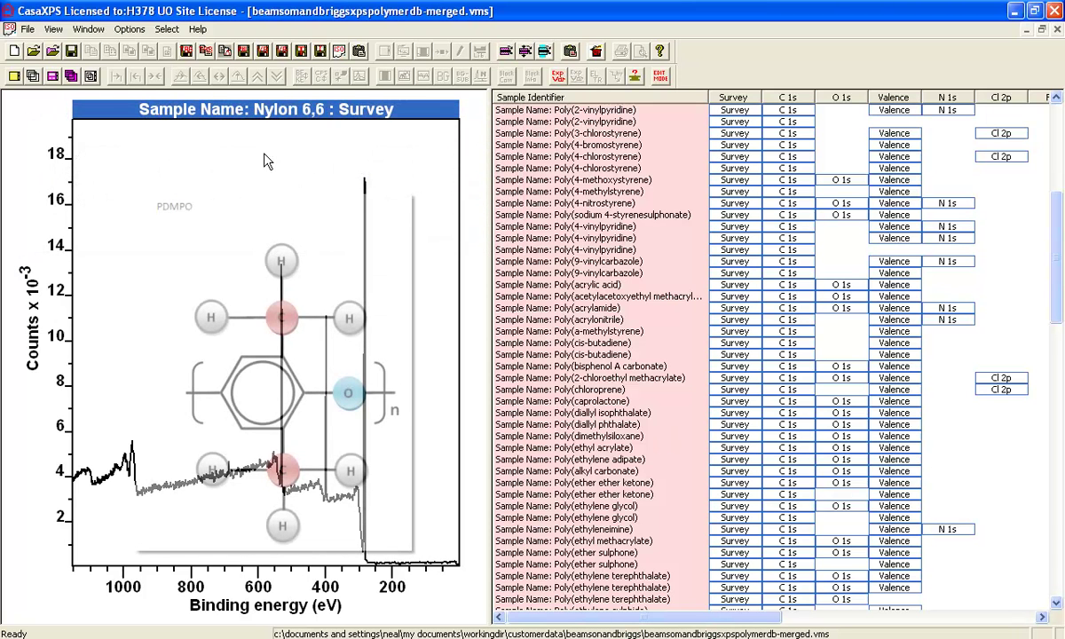
{"action": "left_click", "coordinate": [60, 30]}
{"action": "left_click", "coordinate": [62, 89]}
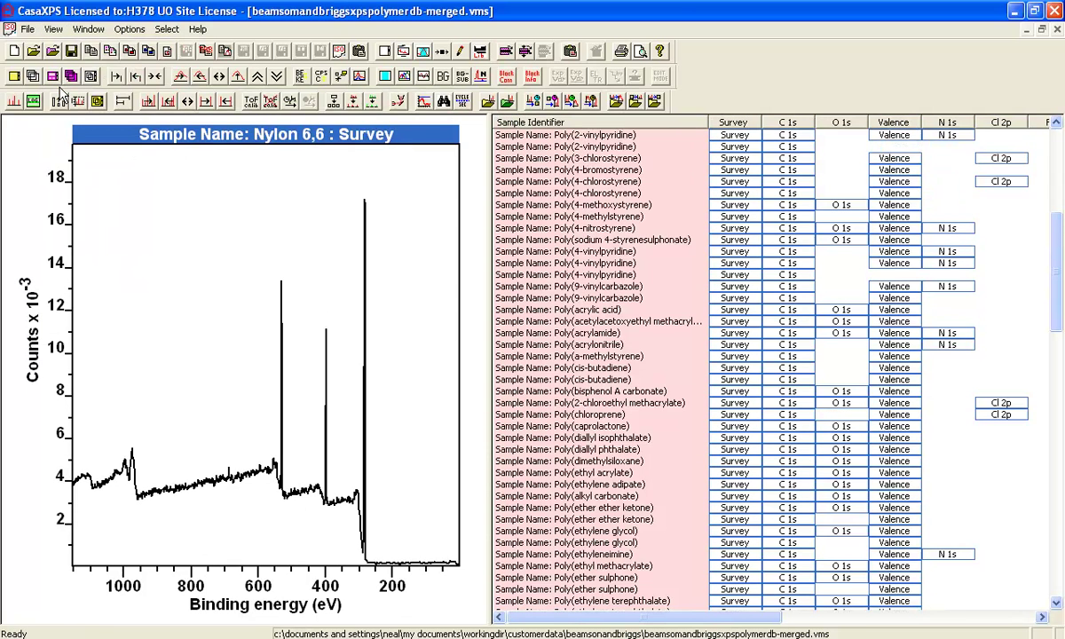
Step: Search the VAMAS block comments for 'ketone' with the Find tool
{"action": "left_click", "coordinate": [444, 103]}
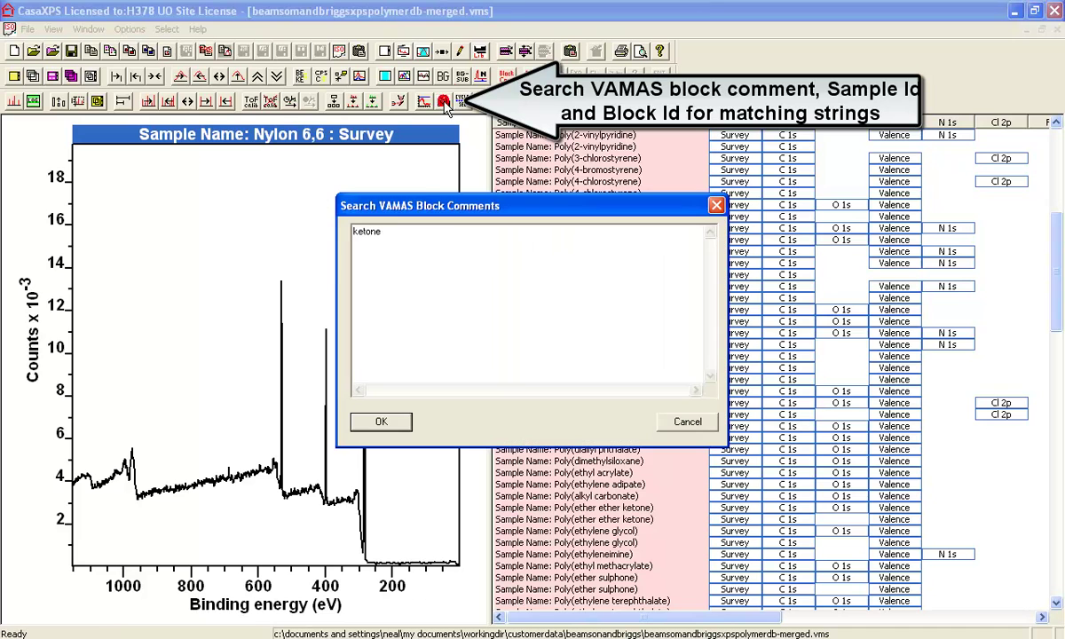
{"action": "double_click", "coordinate": [398, 232]}
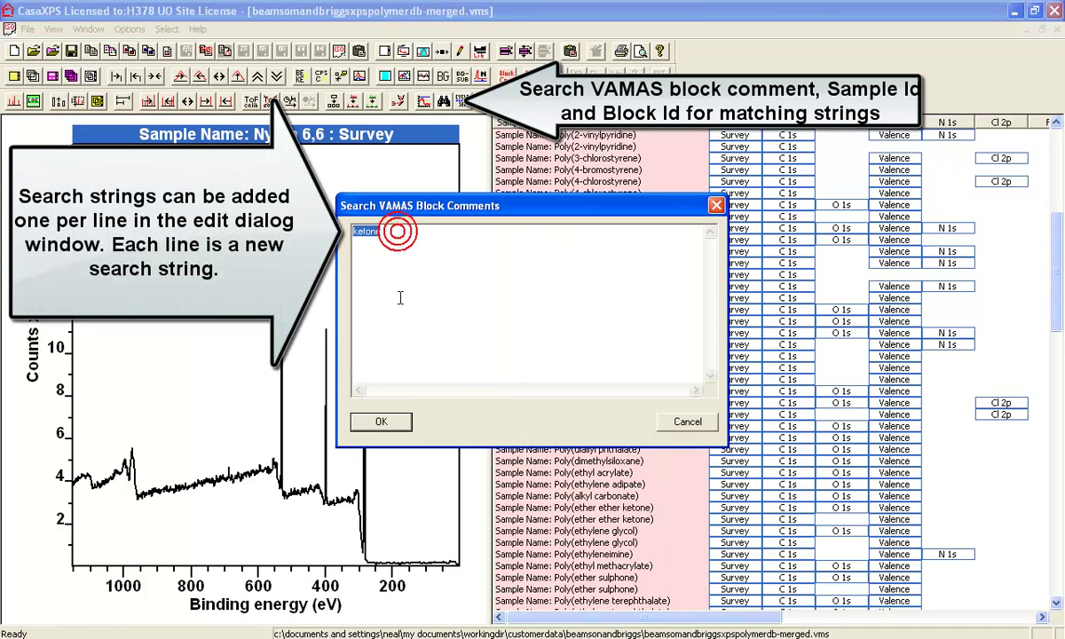
{"action": "left_click_drag", "start_coordinate": [404, 209], "coordinate": [602, 217]}
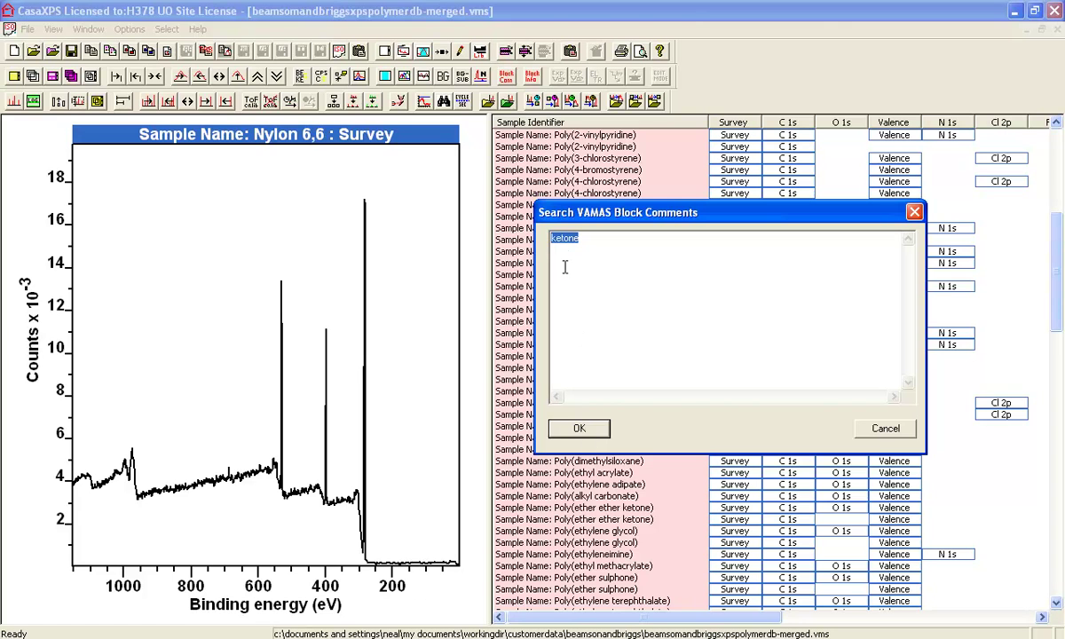
{"action": "left_click", "coordinate": [578, 429]}
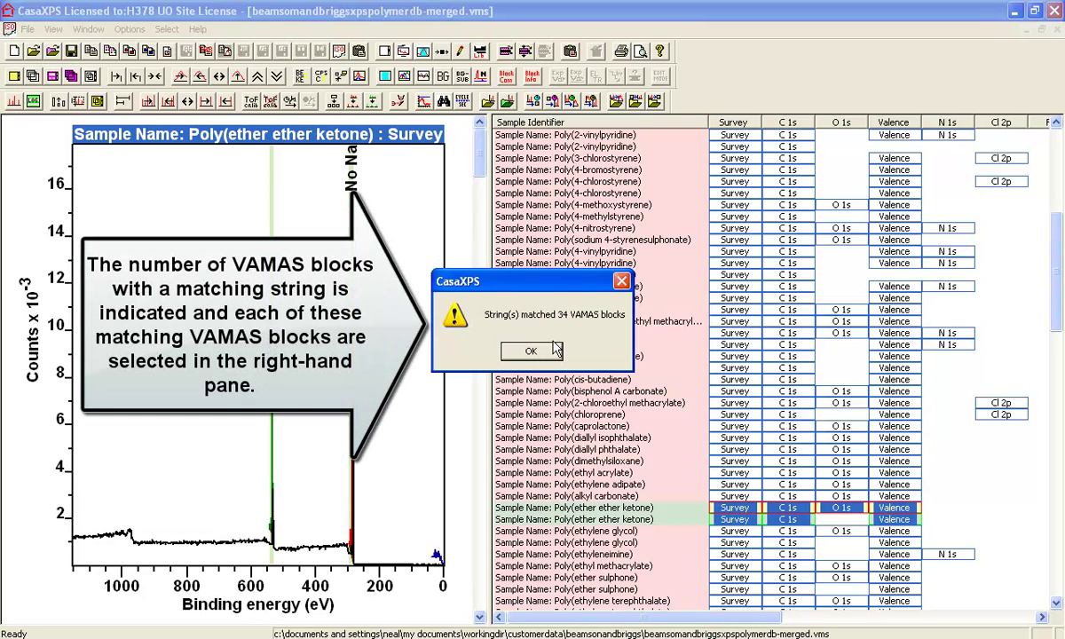
Step: Dismiss the 34-block match notice and scroll to the selected ketone rows
{"action": "left_click", "coordinate": [531, 353]}
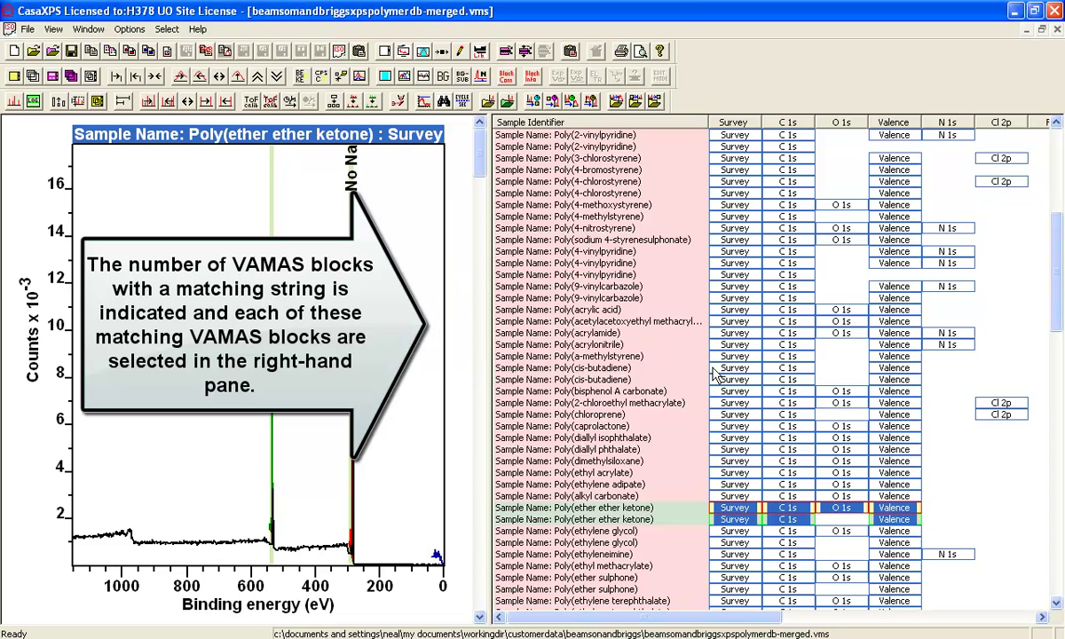
{"action": "left_click_drag", "start_coordinate": [1055, 244], "coordinate": [1039, 367]}
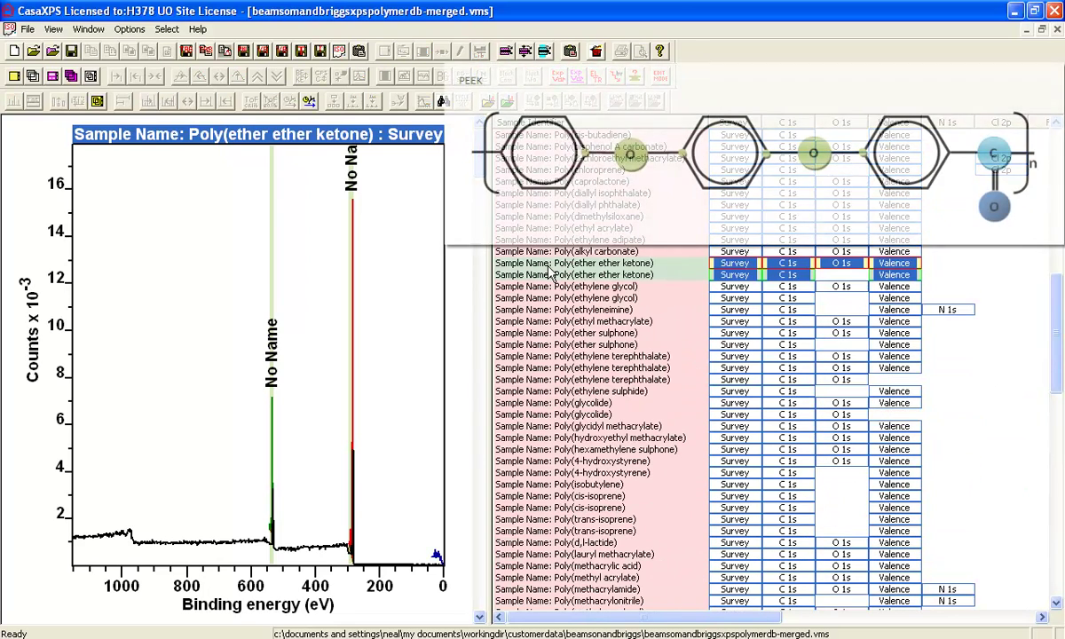
Step: Show the first PEEK entry's fitted C 1s spectrum and widen the plot area
{"action": "left_click", "coordinate": [723, 266]}
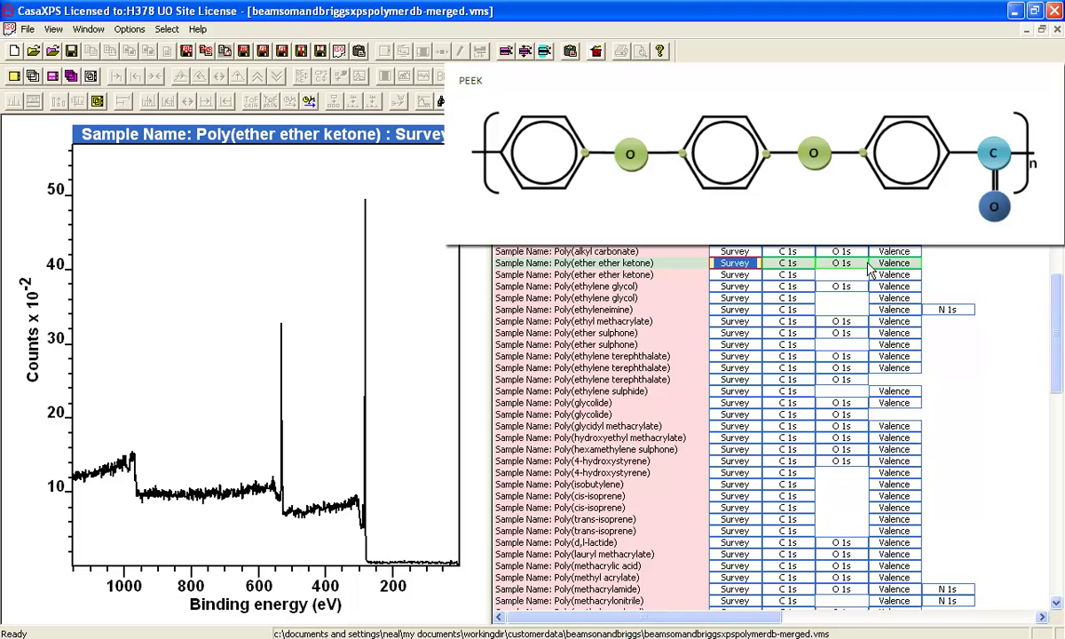
{"action": "left_click", "coordinate": [789, 263]}
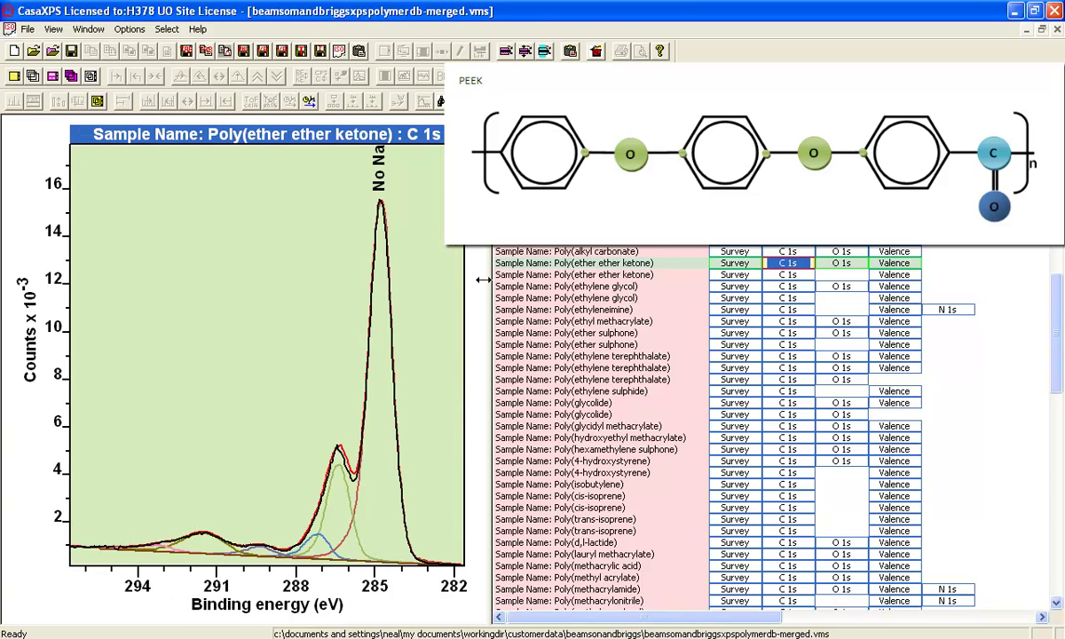
{"action": "left_click_drag", "start_coordinate": [484, 279], "coordinate": [662, 282]}
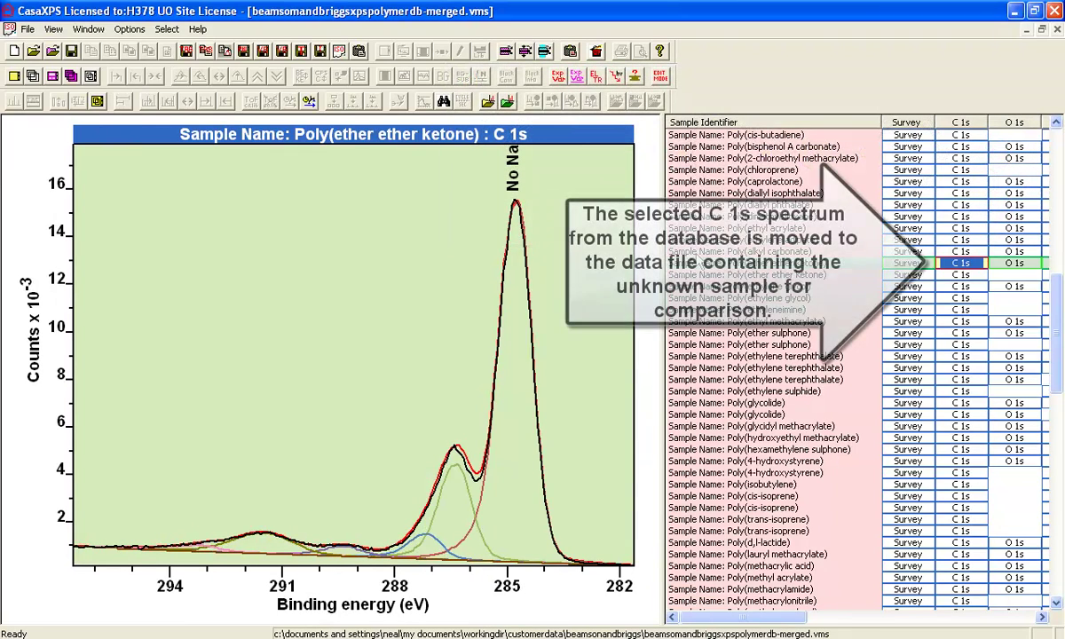
Step: Copy the database PEEK C 1s block into PEEK.vms and overlay both C 1s spectra
{"action": "left_click", "coordinate": [92, 32]}
{"action": "left_click", "coordinate": [105, 124]}
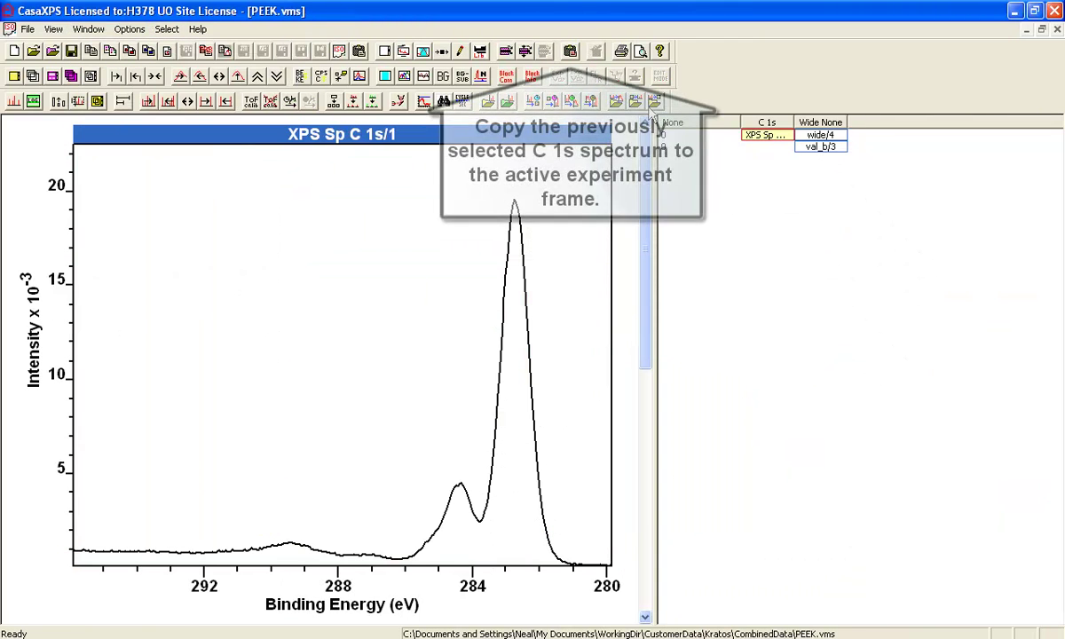
{"action": "left_click", "coordinate": [527, 49]}
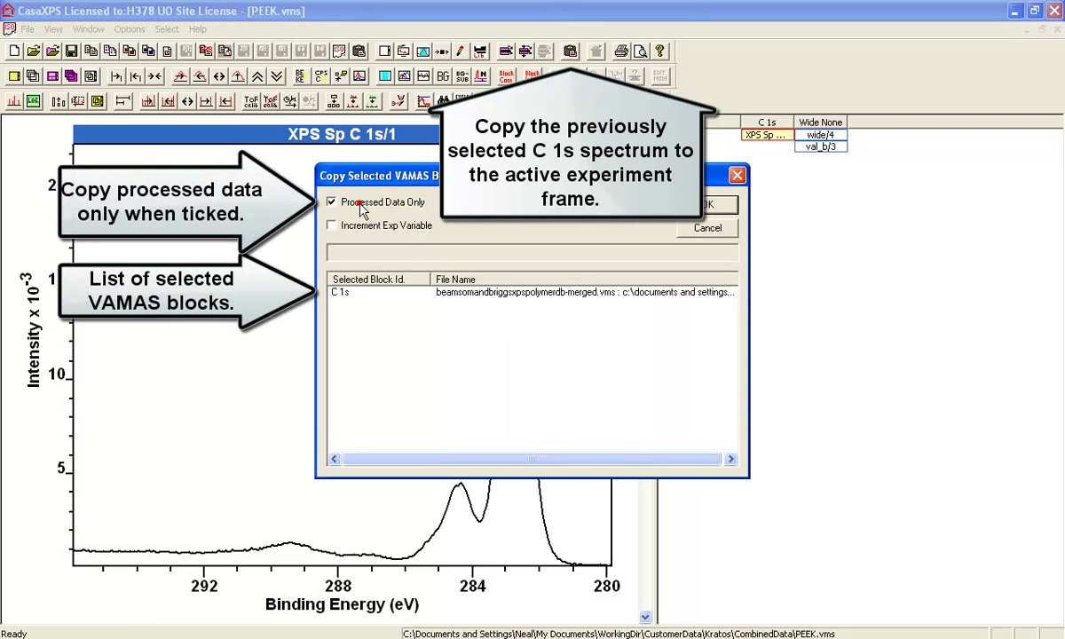
{"action": "left_click", "coordinate": [708, 204]}
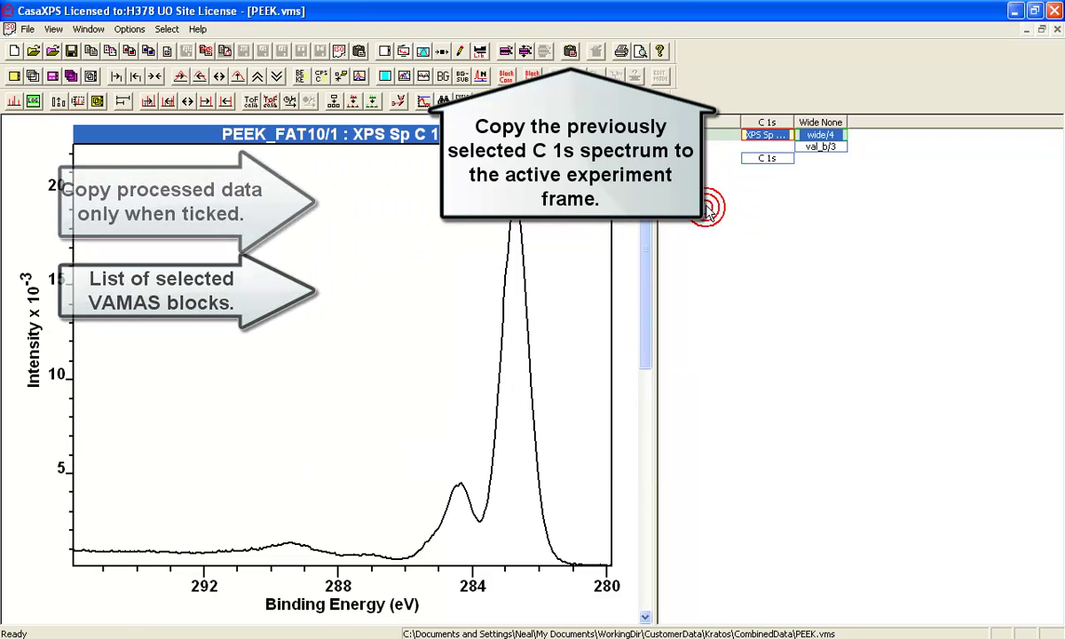
{"action": "left_click", "coordinate": [767, 124]}
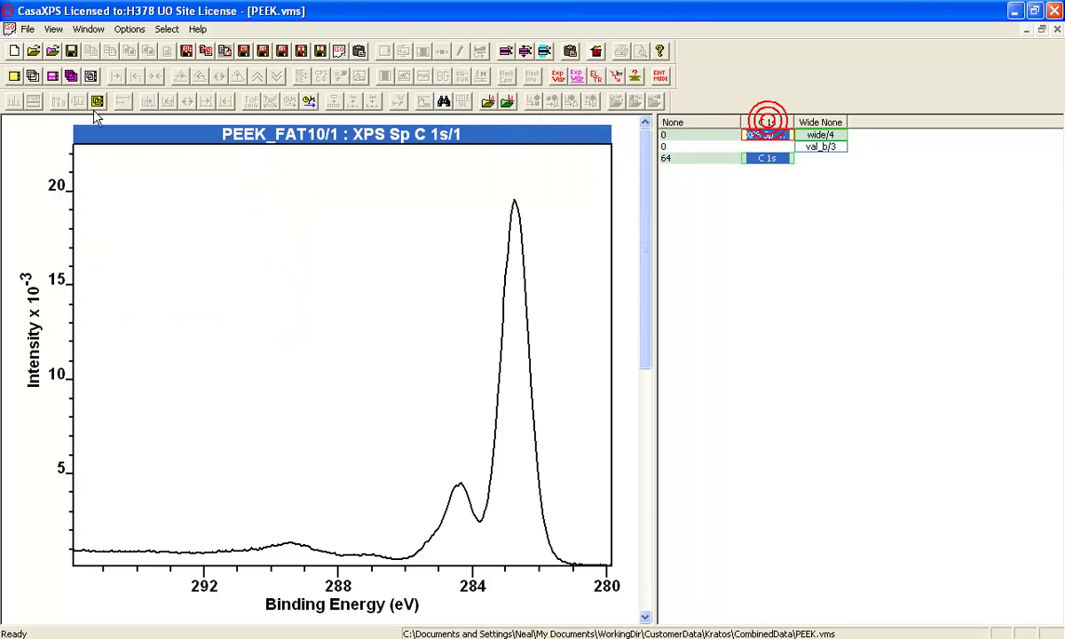
{"action": "left_click", "coordinate": [34, 75]}
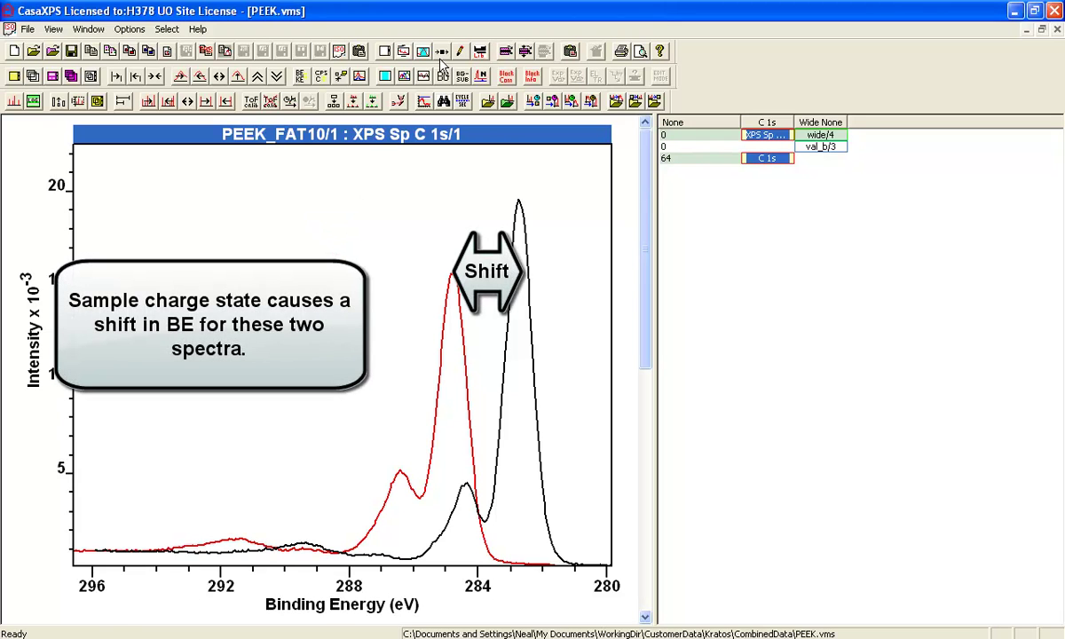
Step: Calibrate the measured C 1s spectrum, shifting its 282.792 eV peak onto the 284.866 eV reference
{"action": "left_click", "coordinate": [405, 50]}
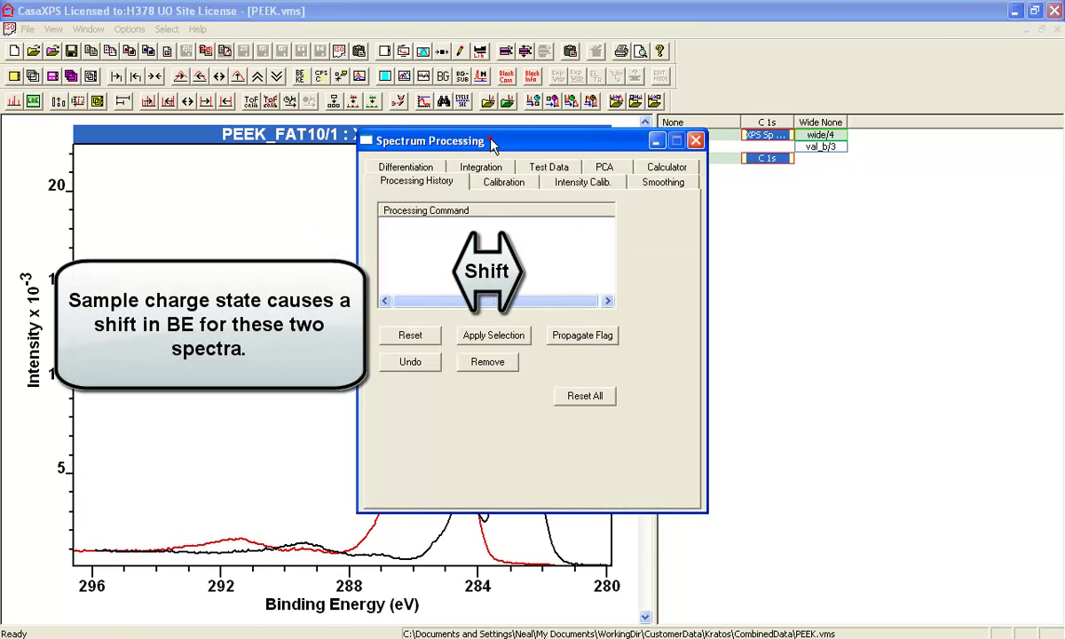
{"action": "left_click_drag", "start_coordinate": [495, 145], "coordinate": [807, 194]}
{"action": "left_click", "coordinate": [818, 234]}
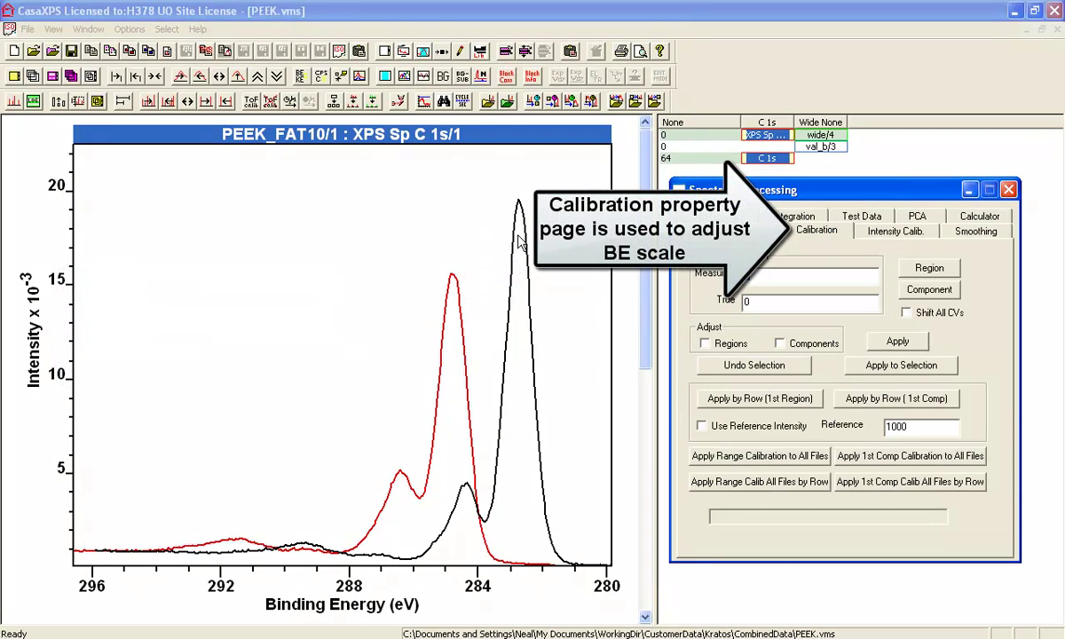
{"action": "left_click", "coordinate": [480, 76]}
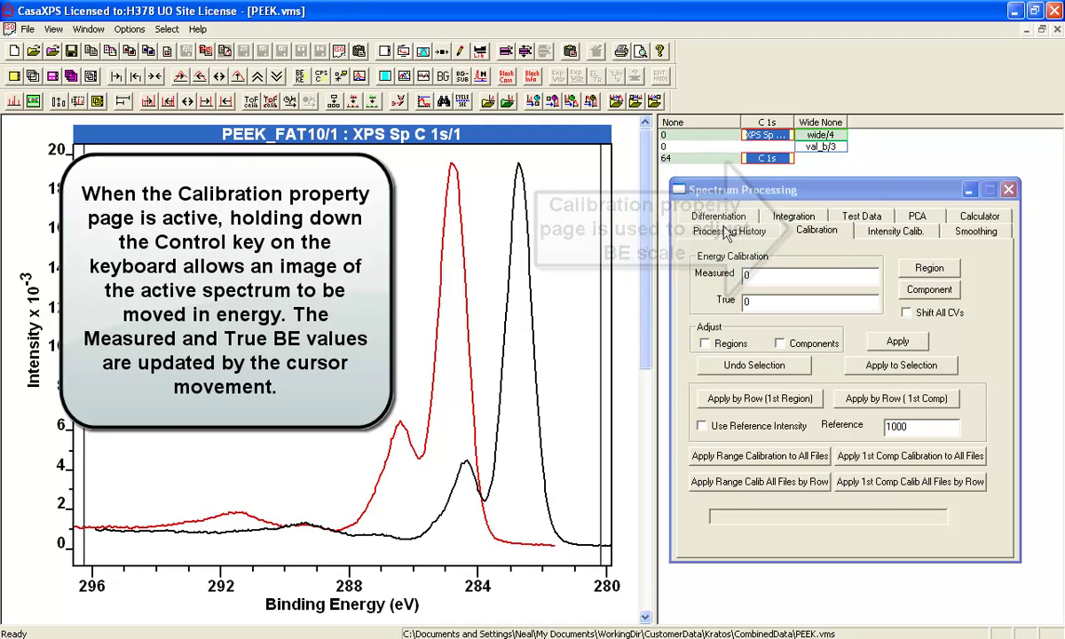
{"action": "left_click_drag", "start_coordinate": [521, 186], "coordinate": [452, 182]}
{"action": "left_click", "coordinate": [897, 341]}
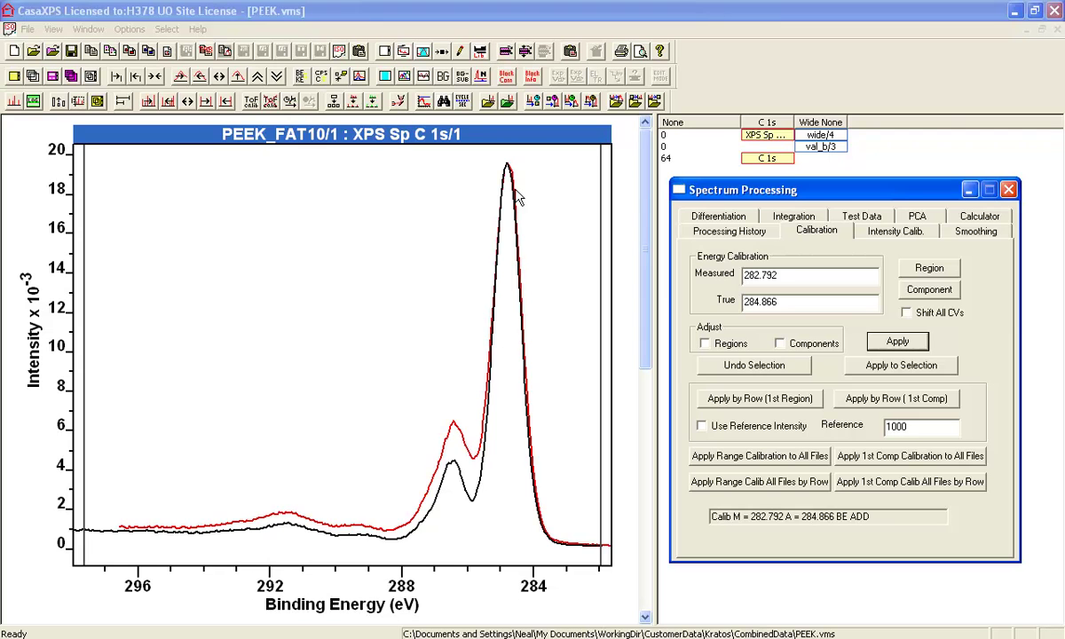
Step: Copy both calibrated C 1s spectra, processed data only, into a new CasaXP10 document
{"action": "left_click", "coordinate": [489, 102]}
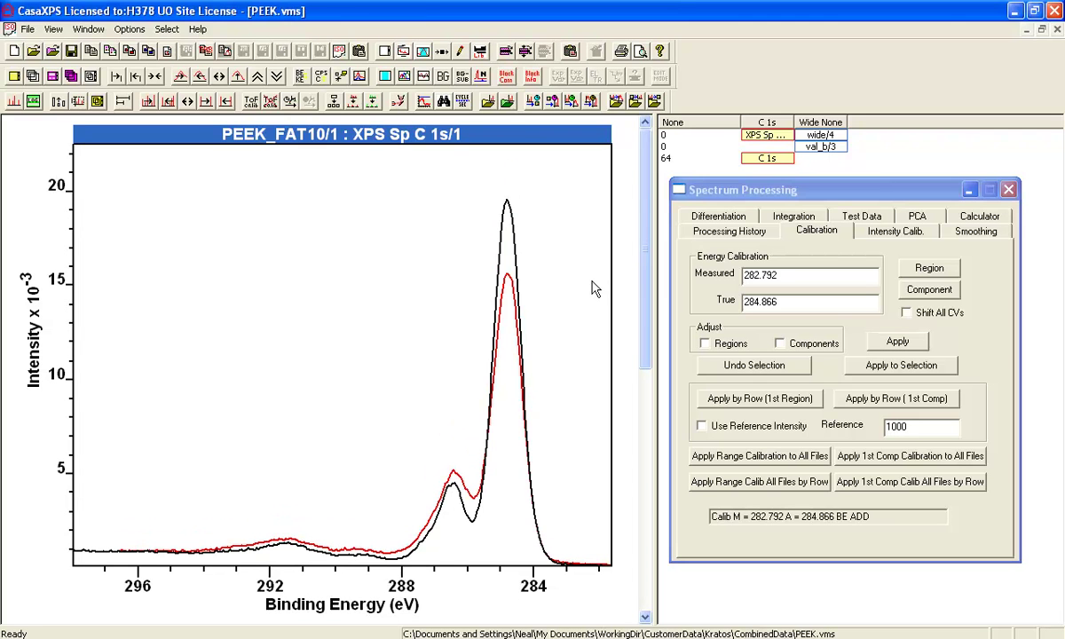
{"action": "left_click", "coordinate": [766, 123]}
{"action": "left_click", "coordinate": [14, 51]}
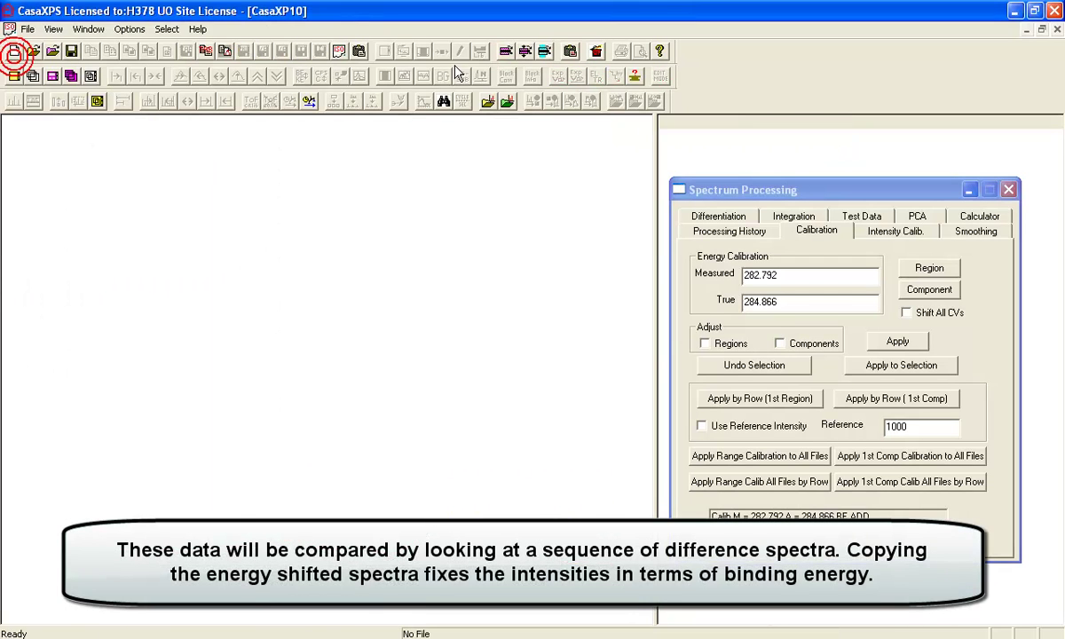
{"action": "left_click", "coordinate": [526, 51]}
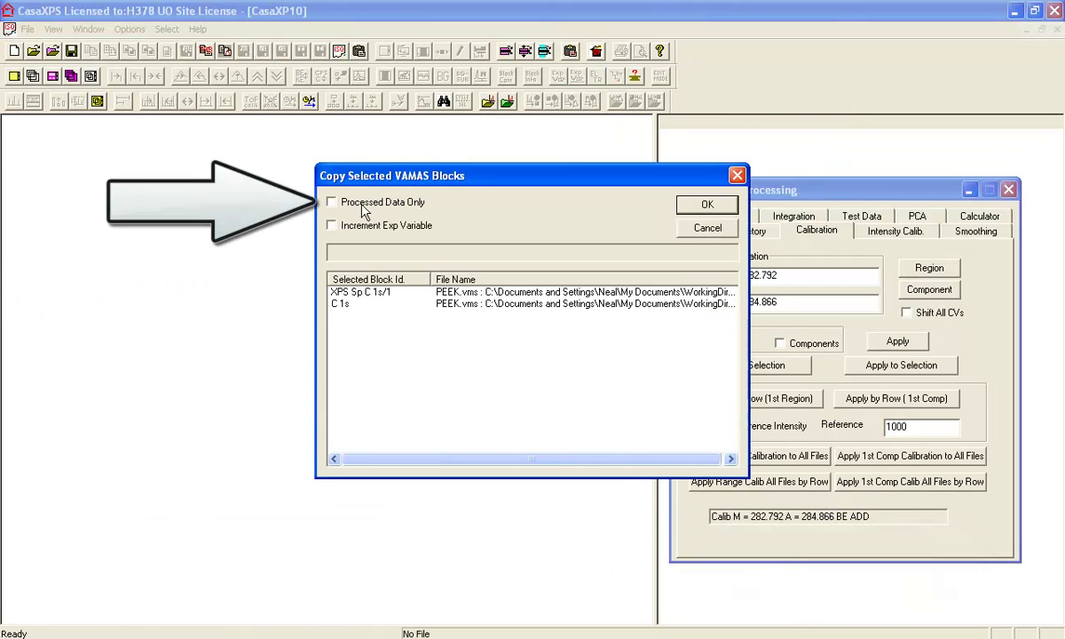
{"action": "left_click", "coordinate": [333, 202]}
{"action": "left_click", "coordinate": [705, 204]}
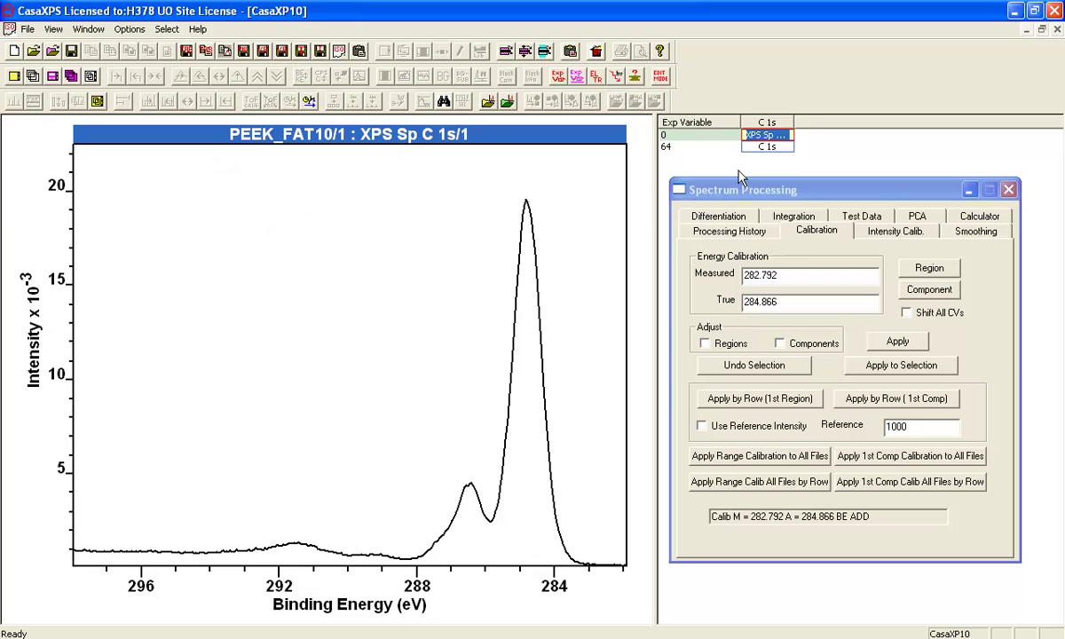
Step: Overlay the two copied C 1s spectra in CasaXP10 with the Calculator tools shown
{"action": "left_click", "coordinate": [723, 119]}
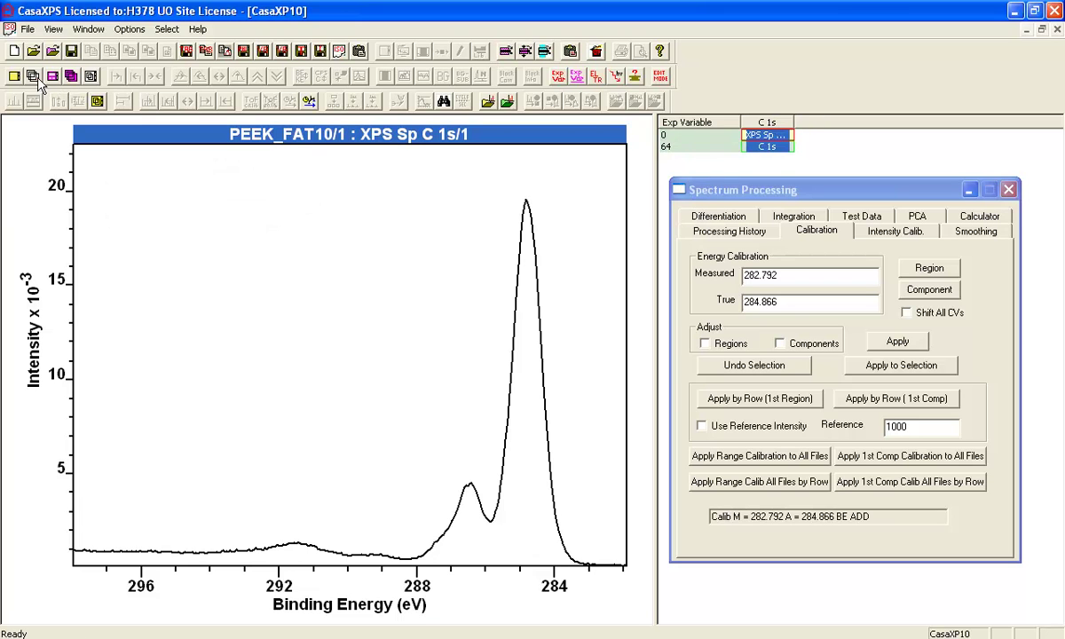
{"action": "left_click", "coordinate": [53, 76]}
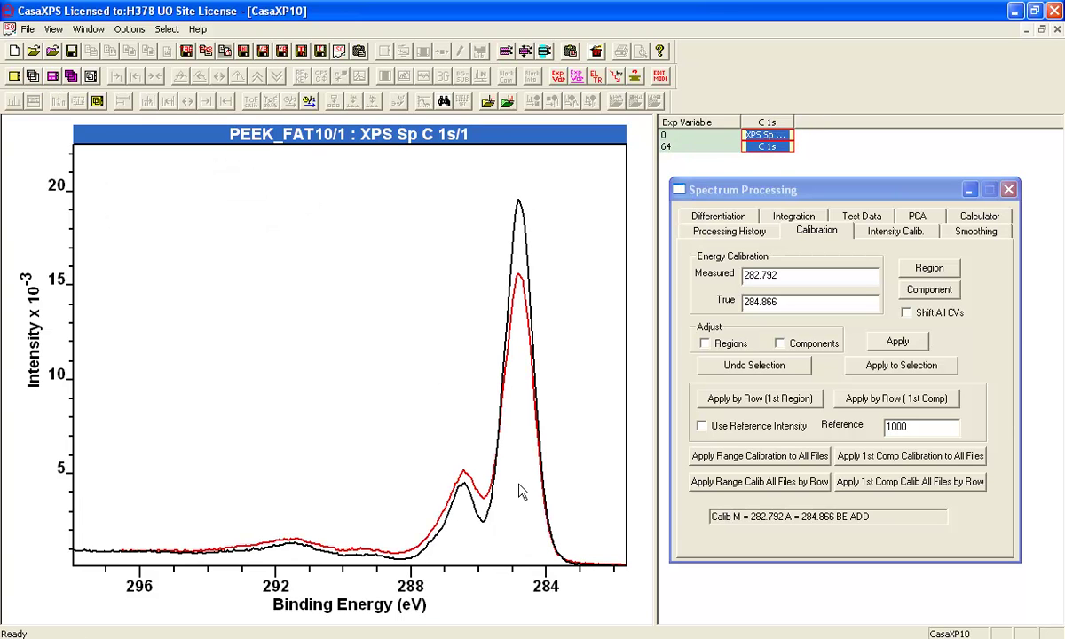
{"action": "left_click", "coordinate": [979, 216]}
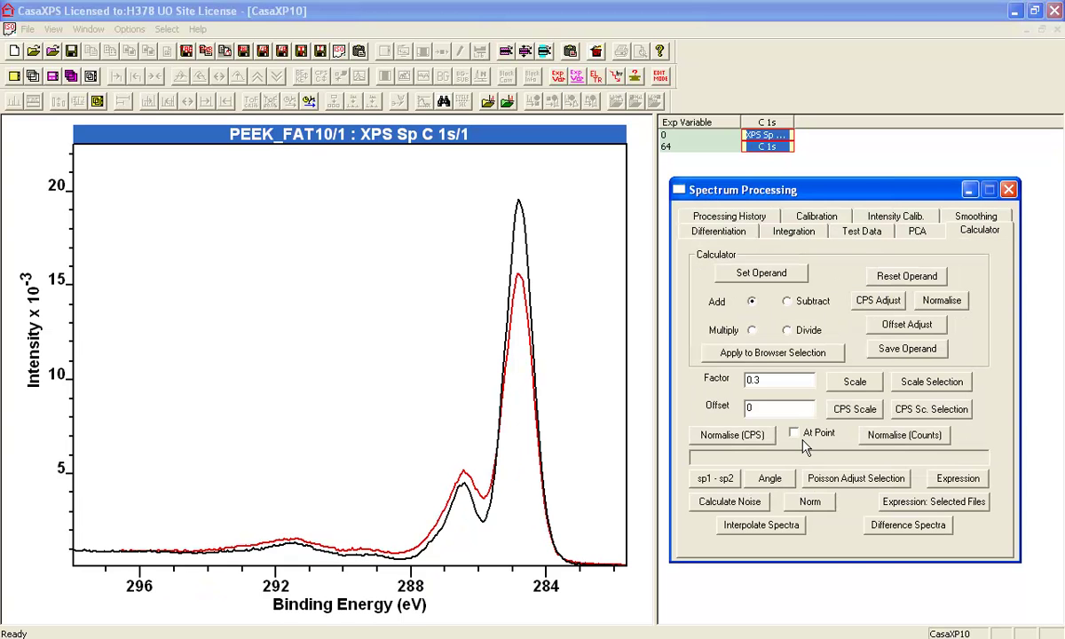
Step: Generate C 1s difference spectra with factor 0.2, creating the interpolated .vms file, and widen the browser list
{"action": "double_click", "coordinate": [770, 380]}
{"action": "type", "text": "0"}
{"action": "left_click", "coordinate": [902, 528]}
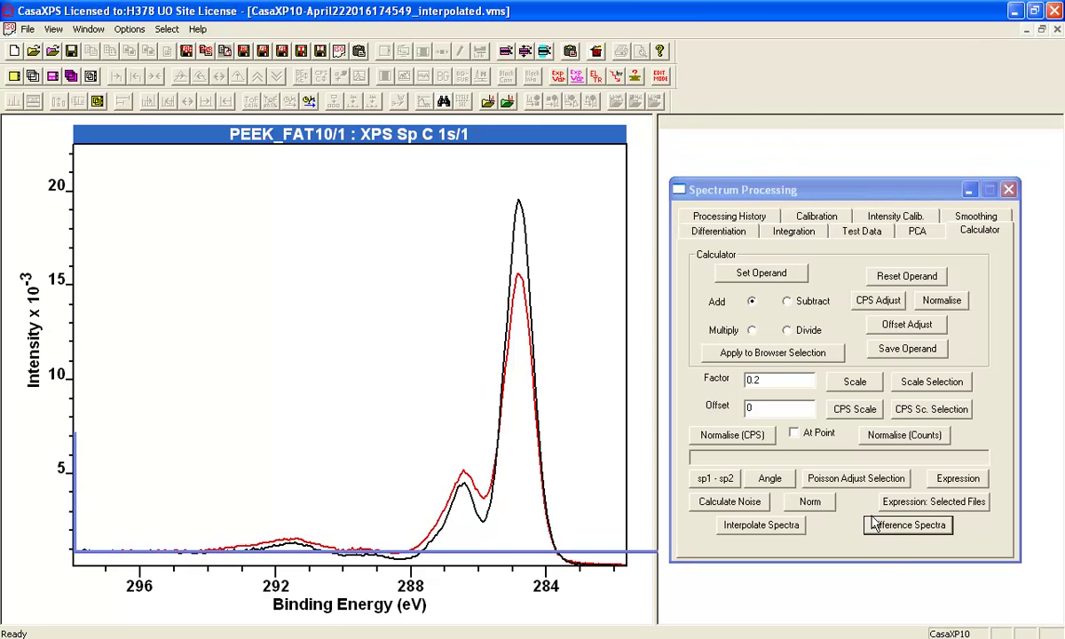
{"action": "left_click", "coordinate": [709, 169]}
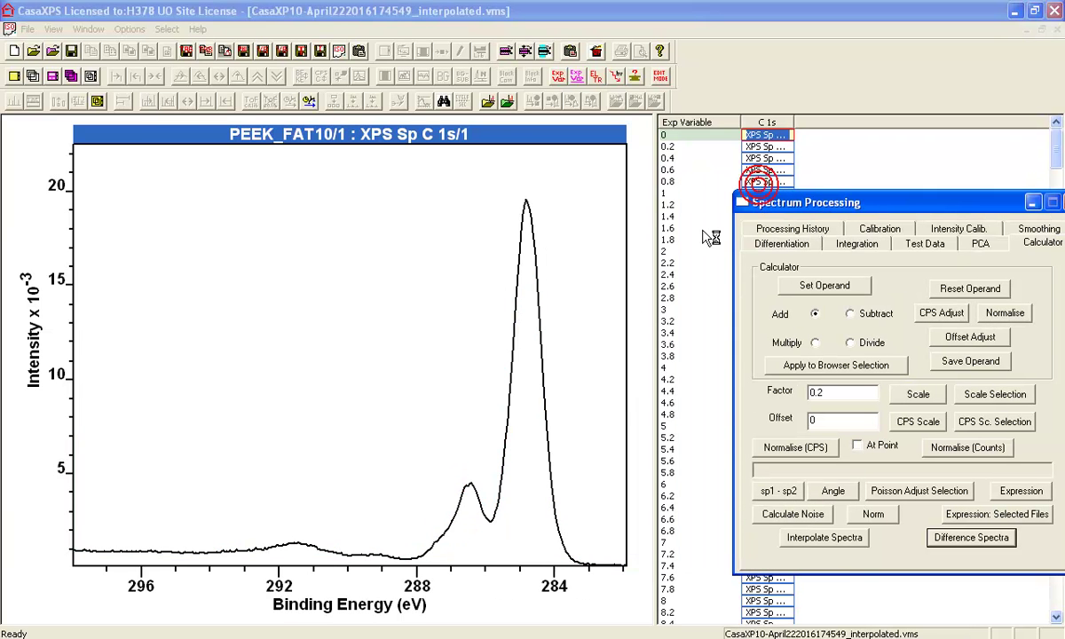
{"action": "left_click_drag", "start_coordinate": [659, 292], "coordinate": [551, 257]}
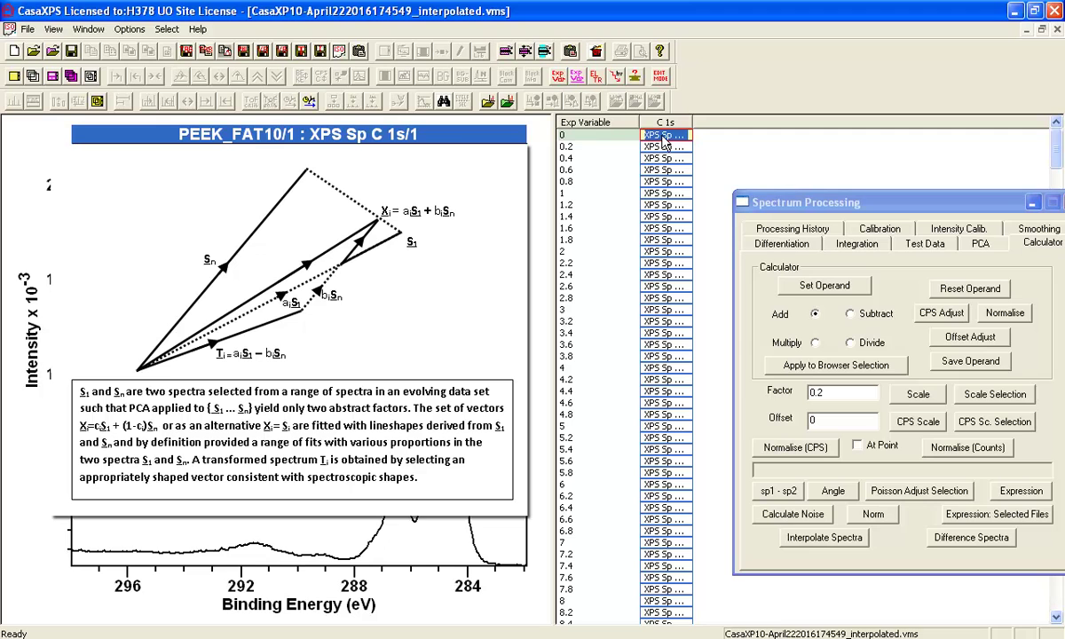